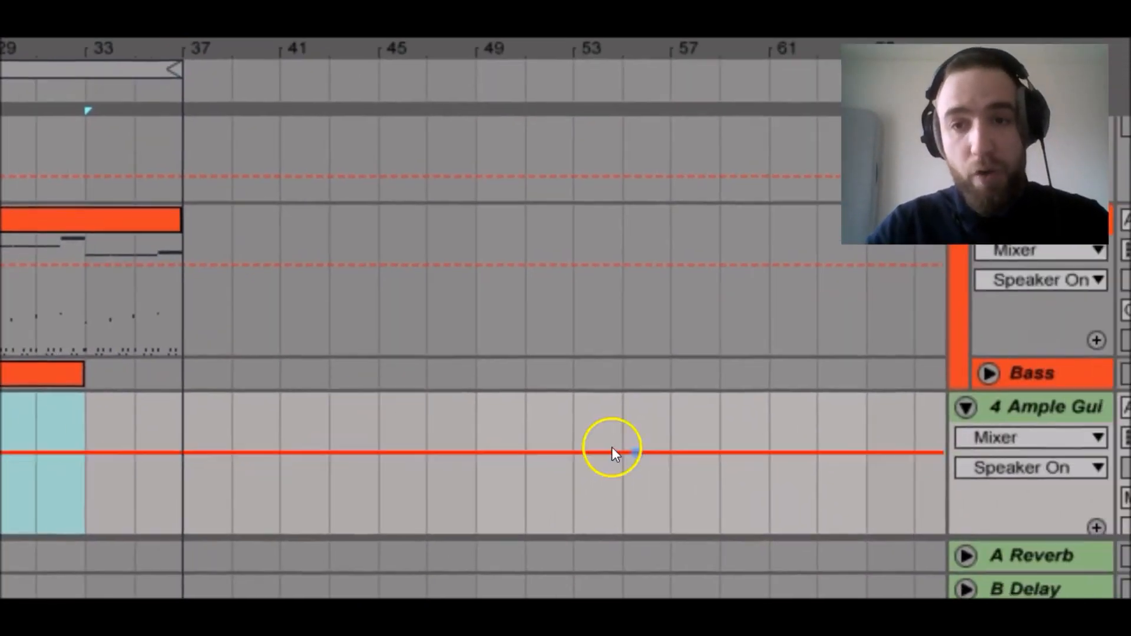
# Step: Open the Ample Guitar M instrument on track 4 and switch its sample library to Strum Library
pyautogui.click(1025, 407)
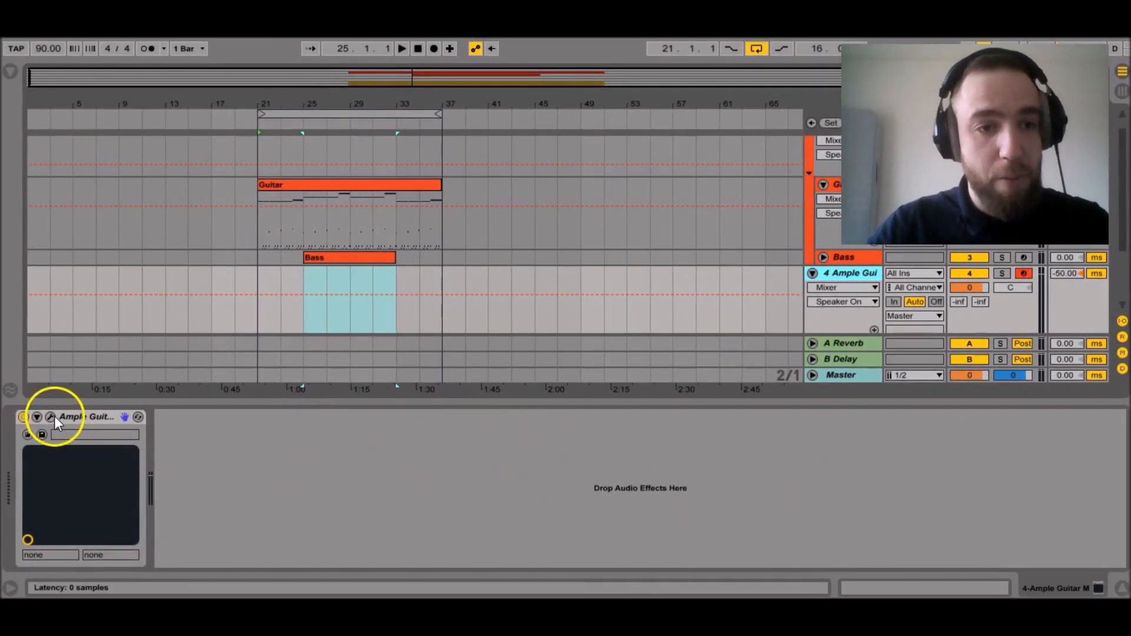
pyautogui.click(51, 417)
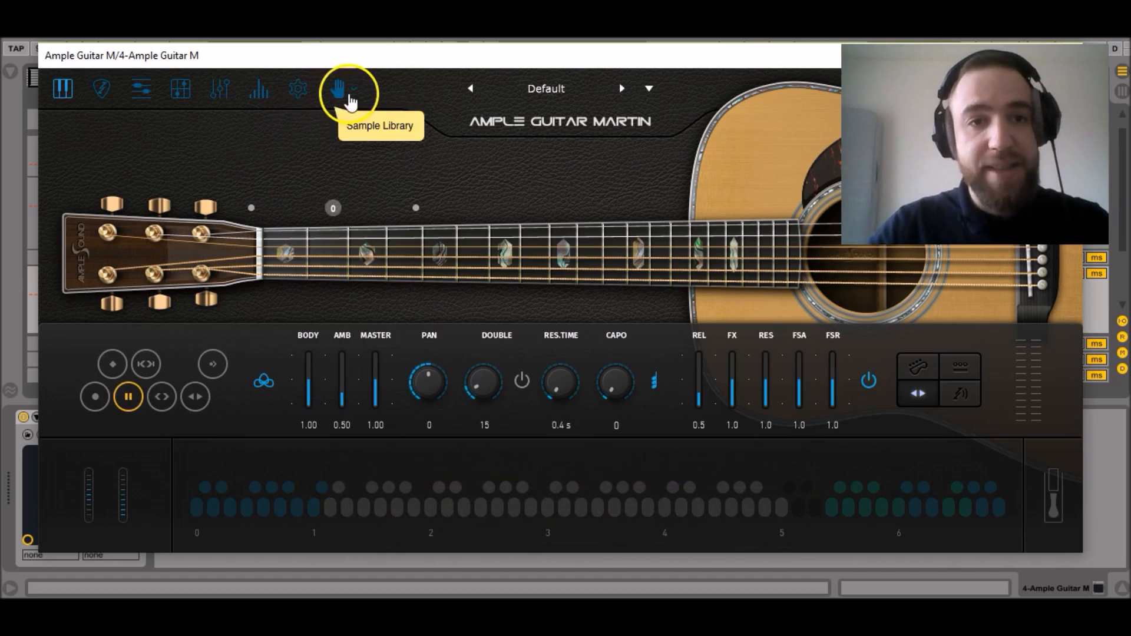
pyautogui.click(342, 89)
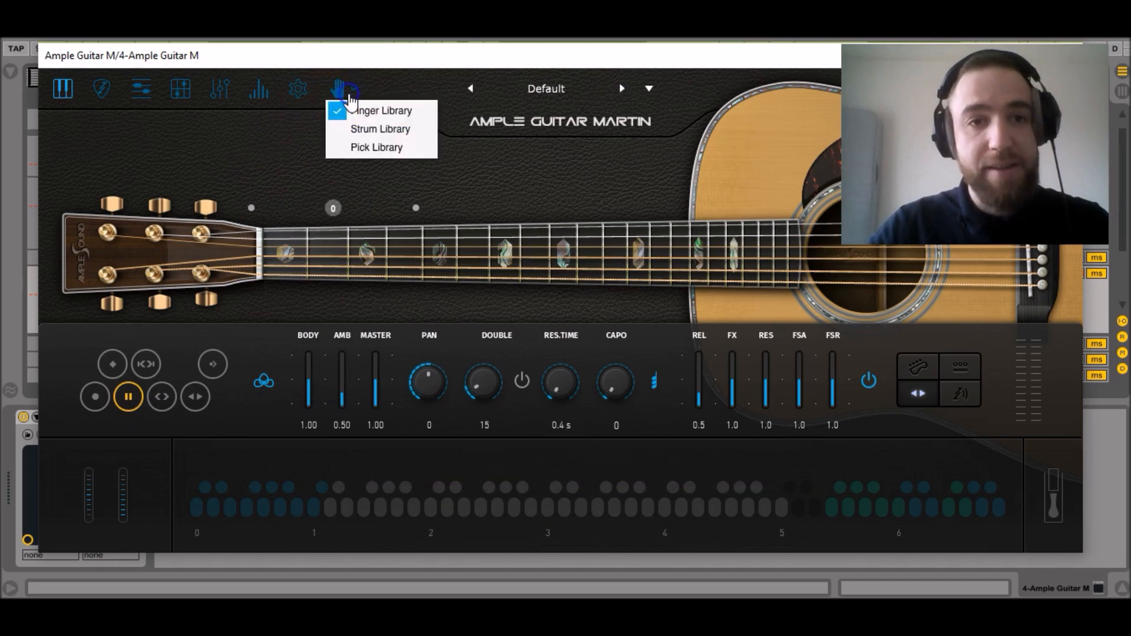
pyautogui.click(405, 129)
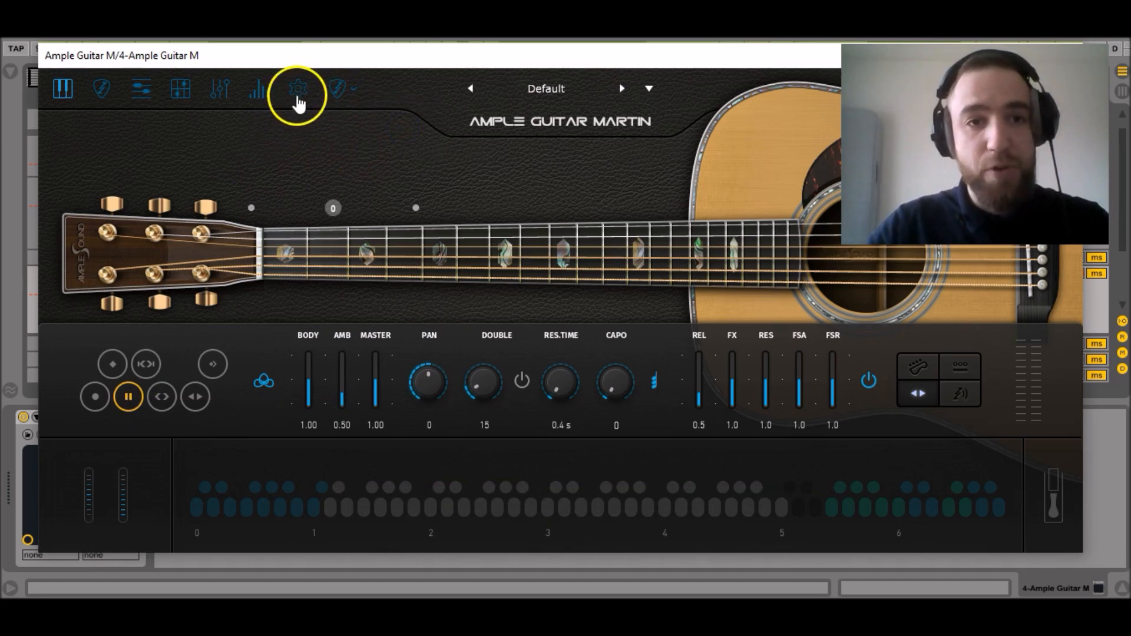
# Step: Set the global envelope's Start to 0 ms in the instrument's sample settings
pyautogui.click(298, 99)
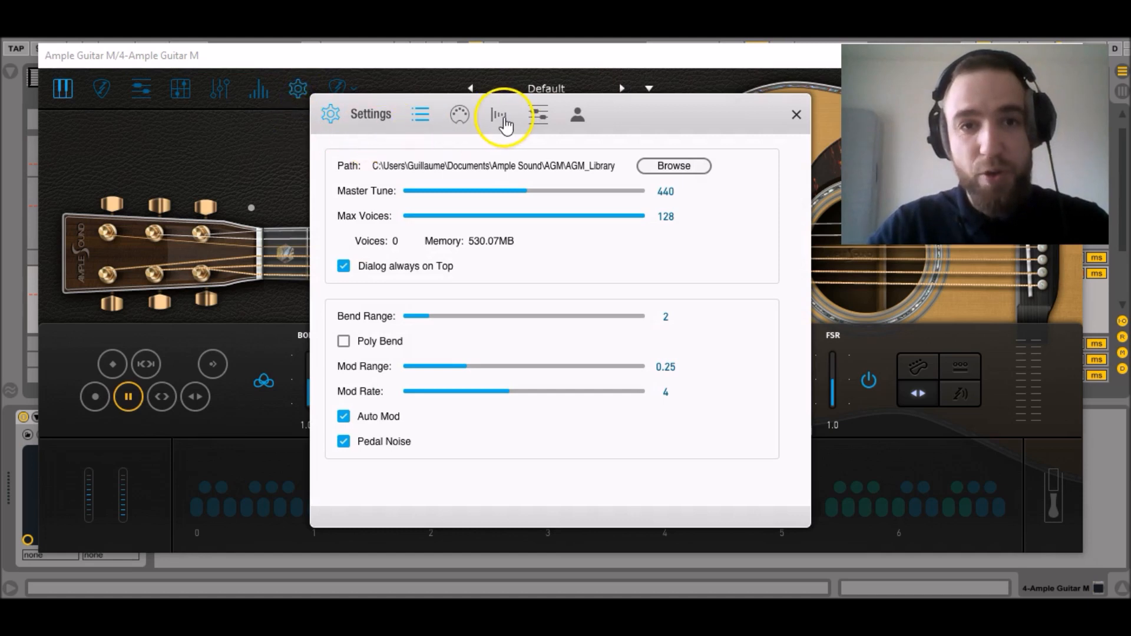
pyautogui.click(499, 118)
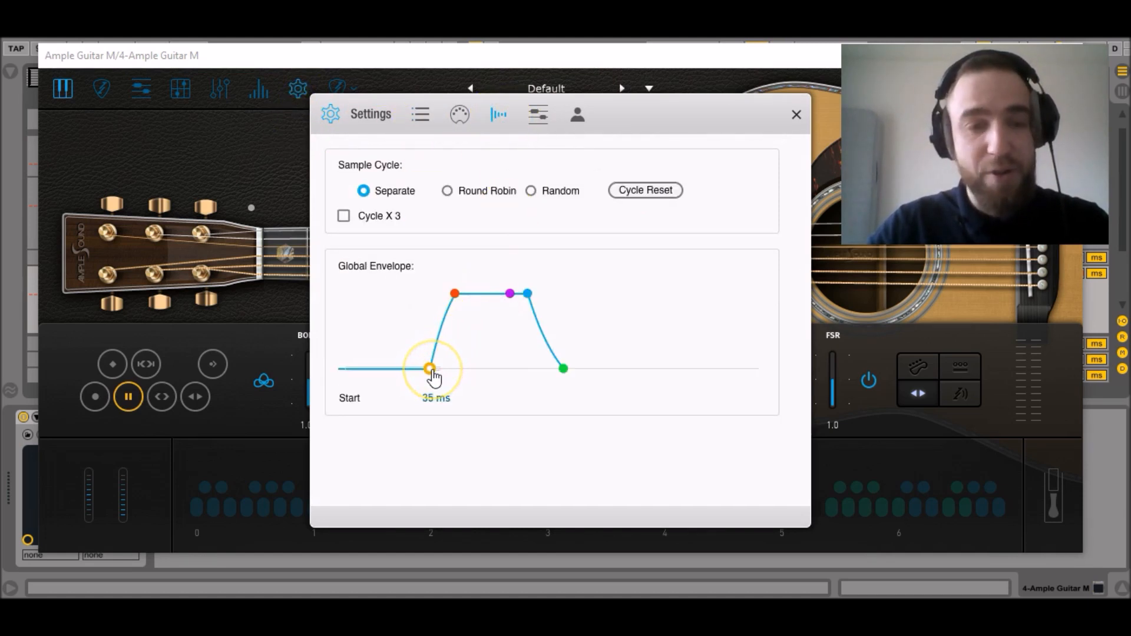
pyautogui.moveTo(430, 370); pyautogui.dragTo(374, 367)
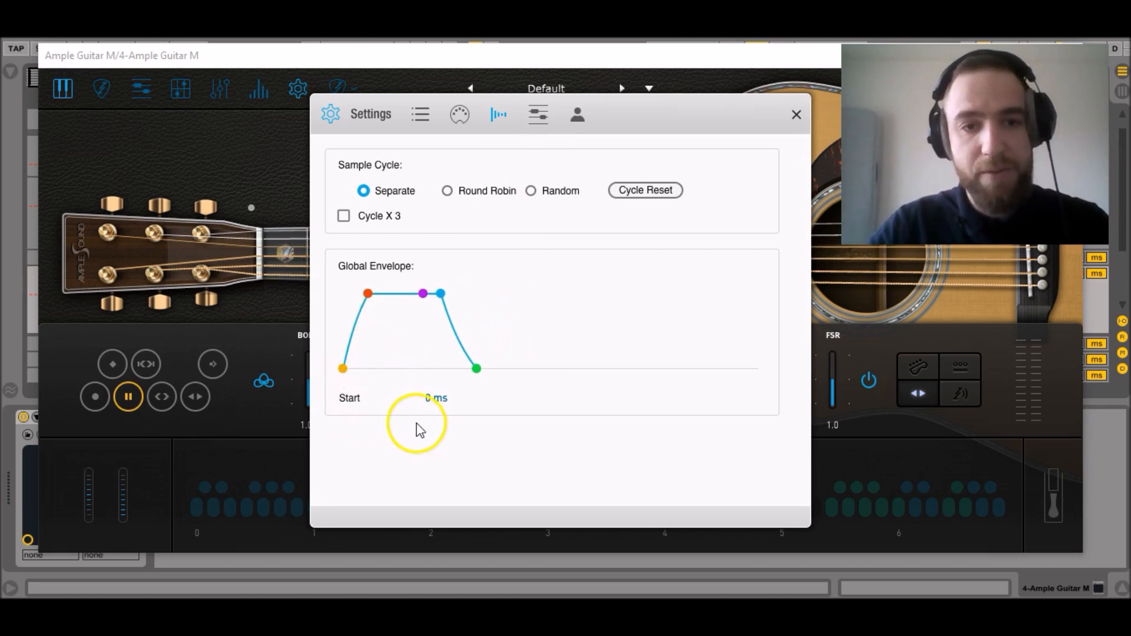
pyautogui.click(797, 115)
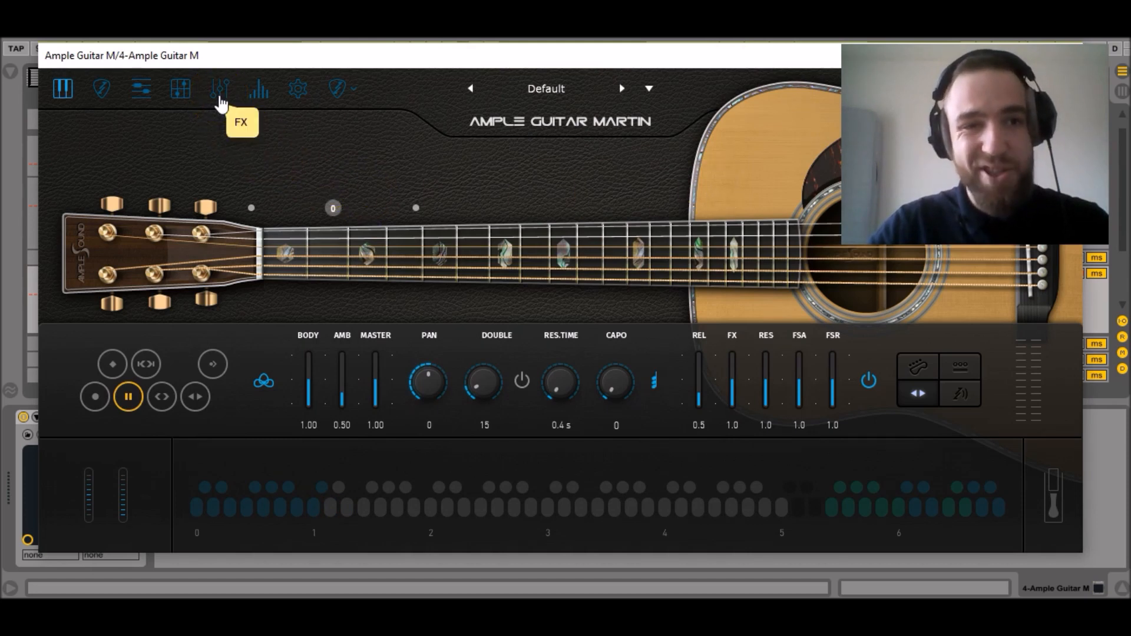
# Step: Turn off the Hall reverb in the instrument's FX section
pyautogui.click(221, 98)
pyautogui.click(59, 486)
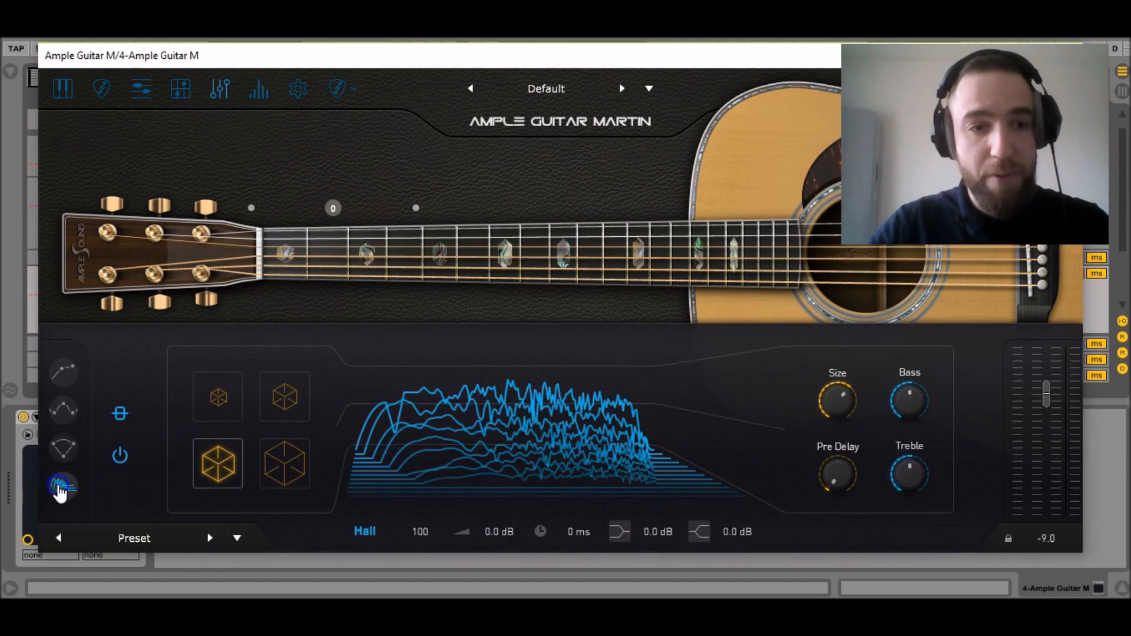
pyautogui.click(120, 459)
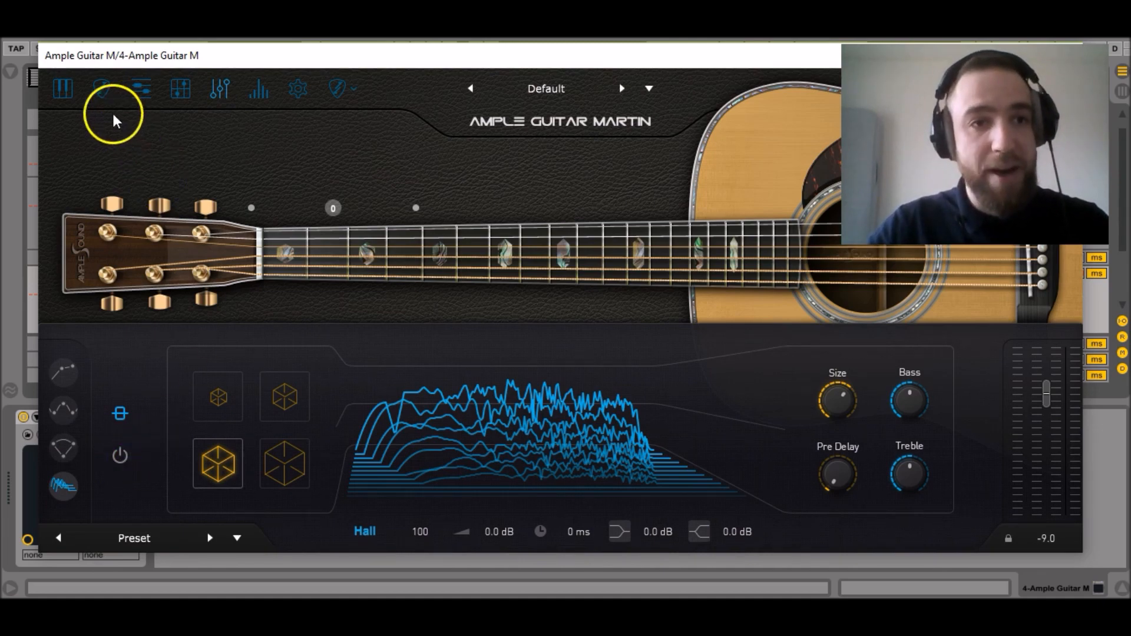
# Step: Enable Strum mode in the strummer and clear all notes from sequence 1
pyautogui.click(101, 98)
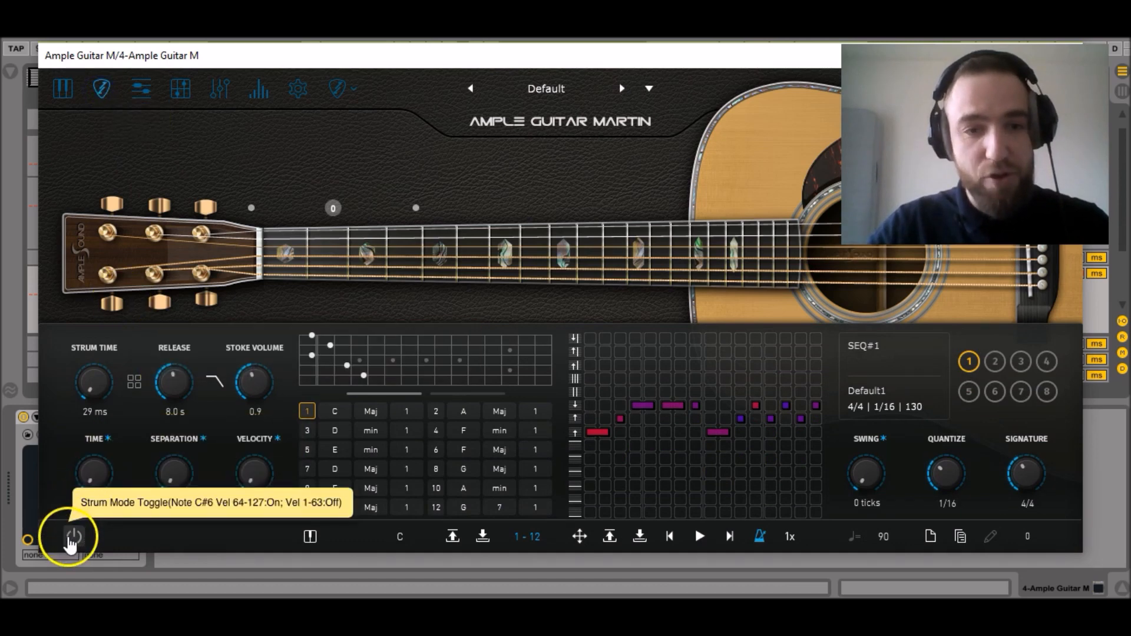
pyautogui.click(72, 537)
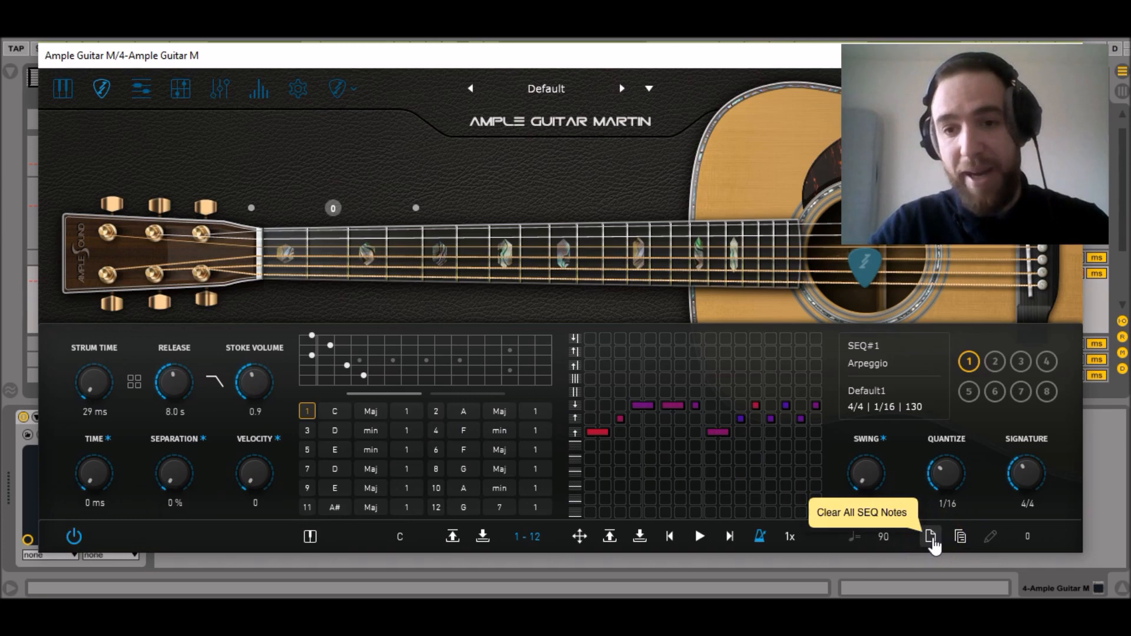
pyautogui.click(931, 537)
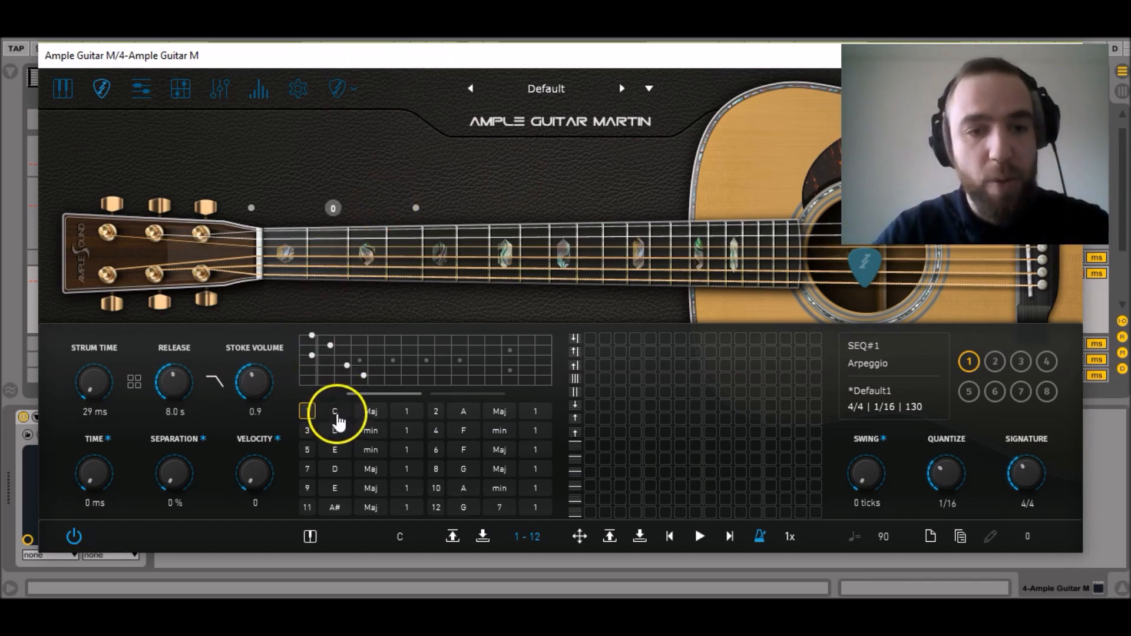
# Step: Set chord 1 to B min
pyautogui.click(335, 411)
pyautogui.click(352, 403)
pyautogui.click(377, 409)
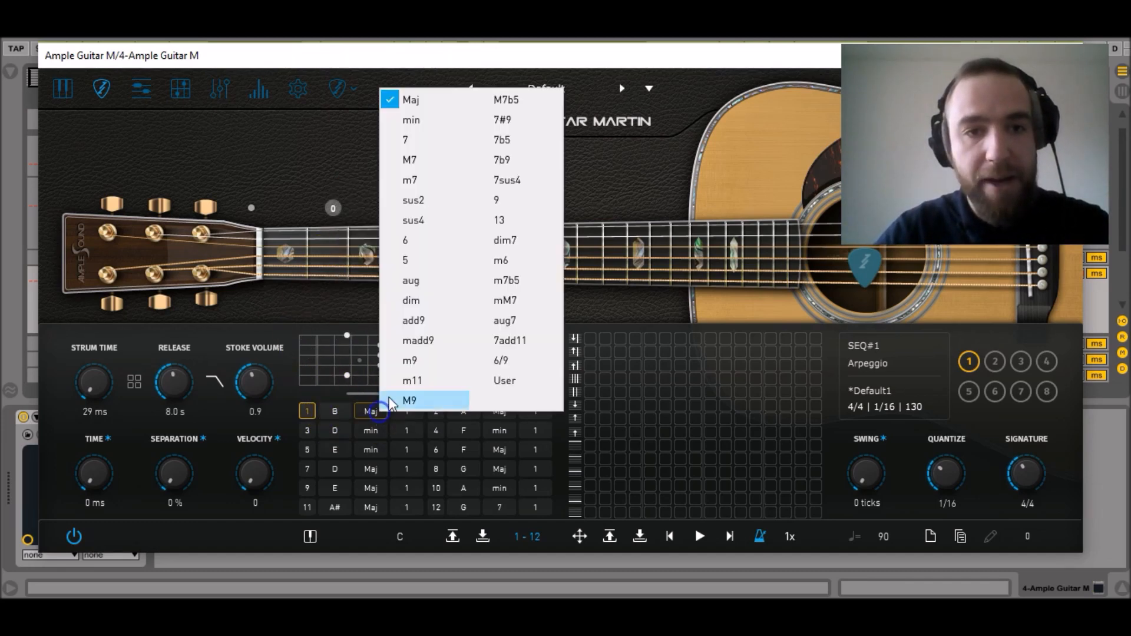
pyautogui.click(414, 121)
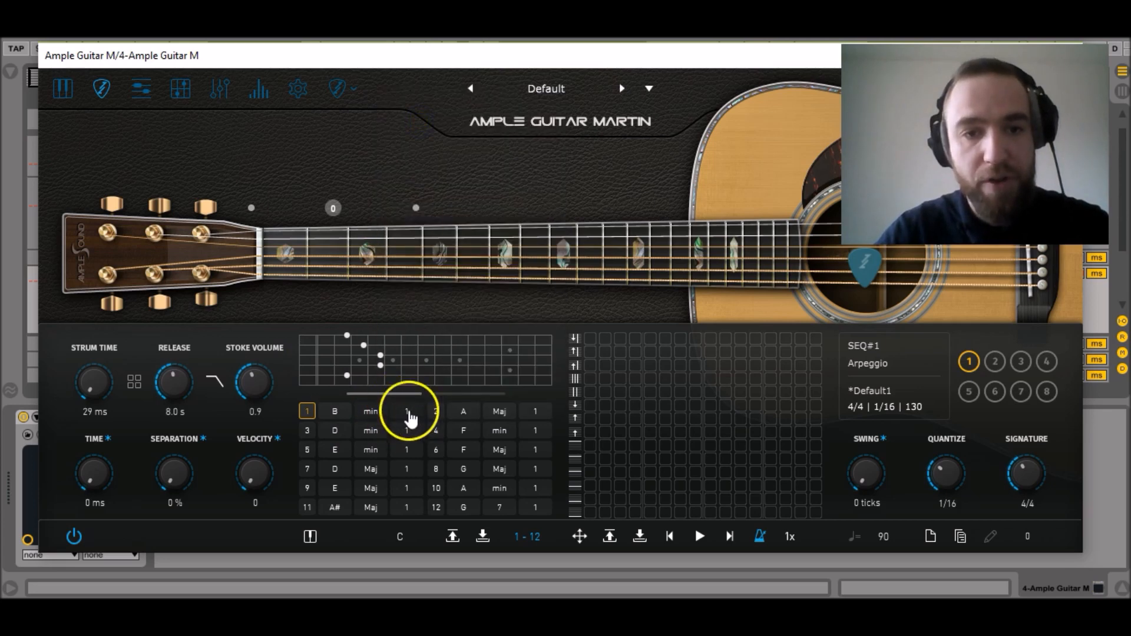
# Step: Set chord 2 to B m7 with fretboard position 2
pyautogui.click(464, 413)
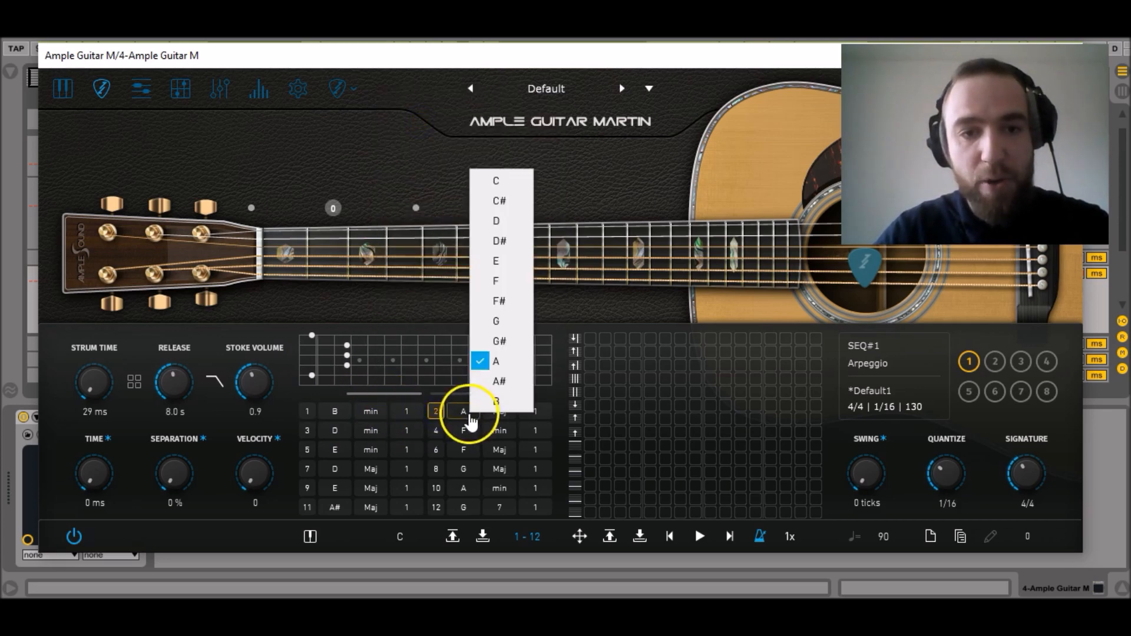
pyautogui.click(502, 400)
pyautogui.click(502, 412)
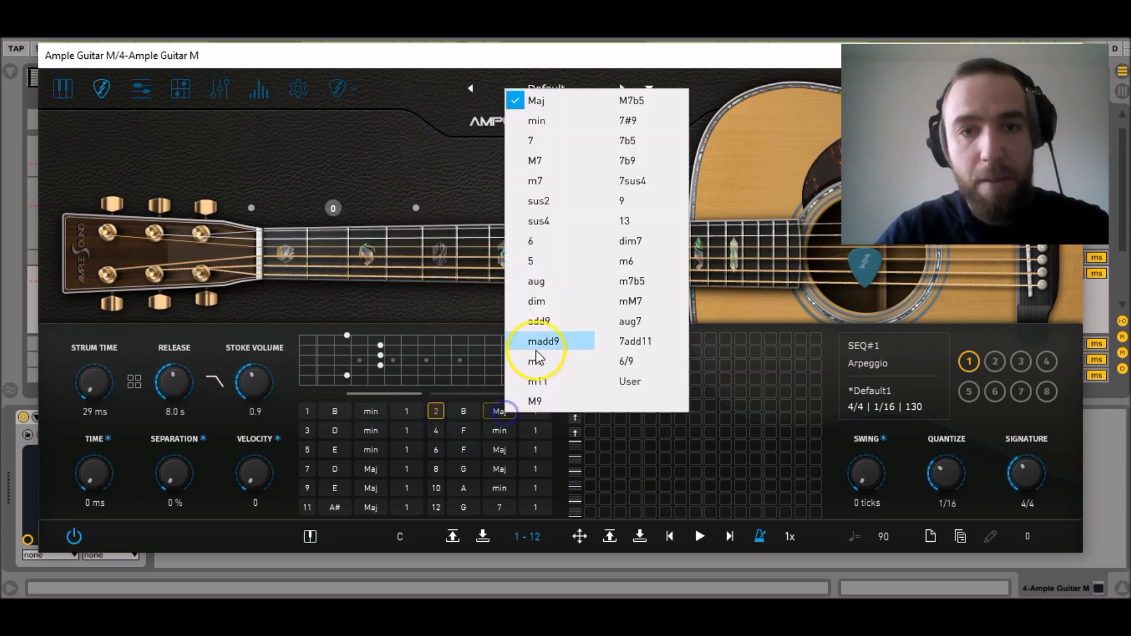
pyautogui.click(565, 183)
pyautogui.click(543, 416)
pyautogui.click(576, 372)
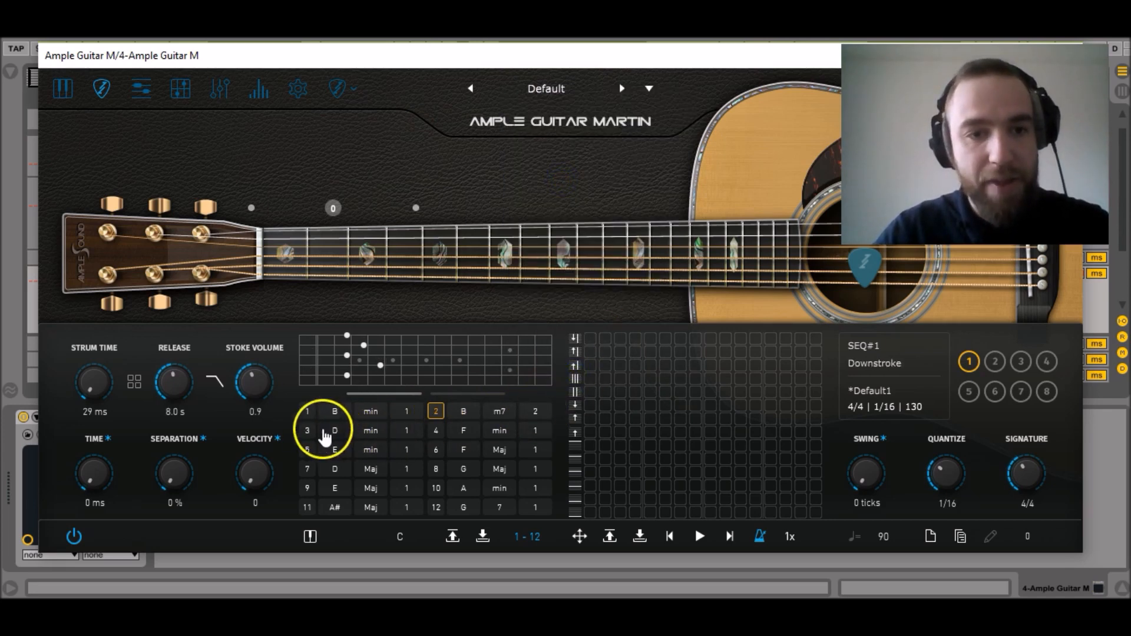
# Step: Set chord 3 to A Maj
pyautogui.click(307, 431)
pyautogui.click(335, 430)
pyautogui.click(378, 377)
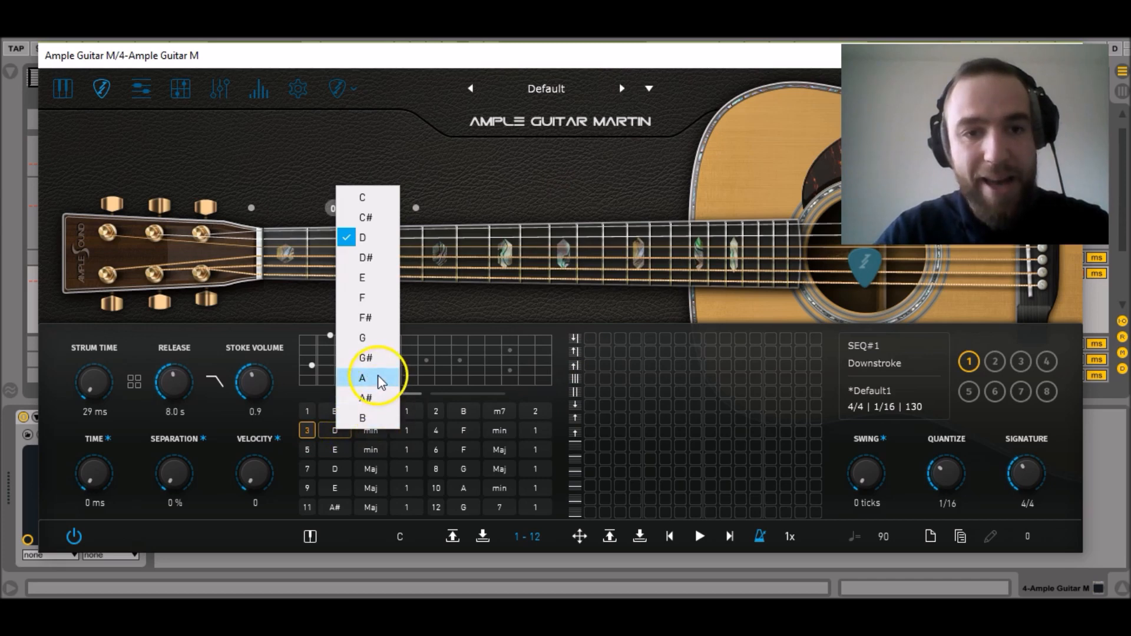
pyautogui.click(374, 436)
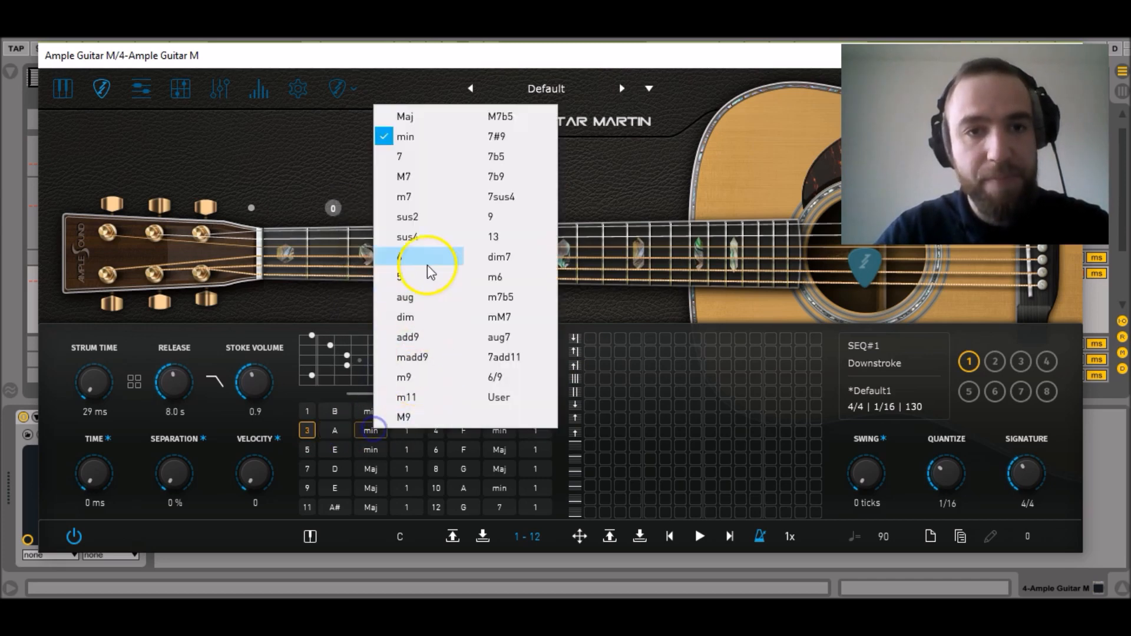
pyautogui.click(429, 116)
# Step: Set chord 4 to E Maj, and switch back to chord 1
pyautogui.click(436, 431)
pyautogui.click(463, 431)
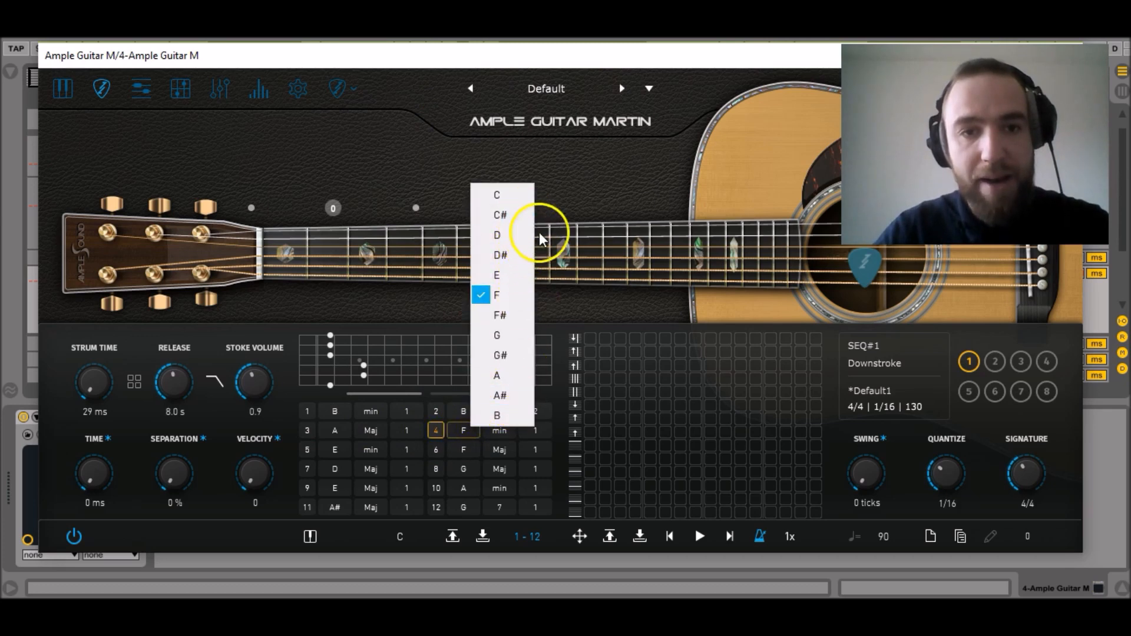
pyautogui.click(522, 275)
pyautogui.click(500, 431)
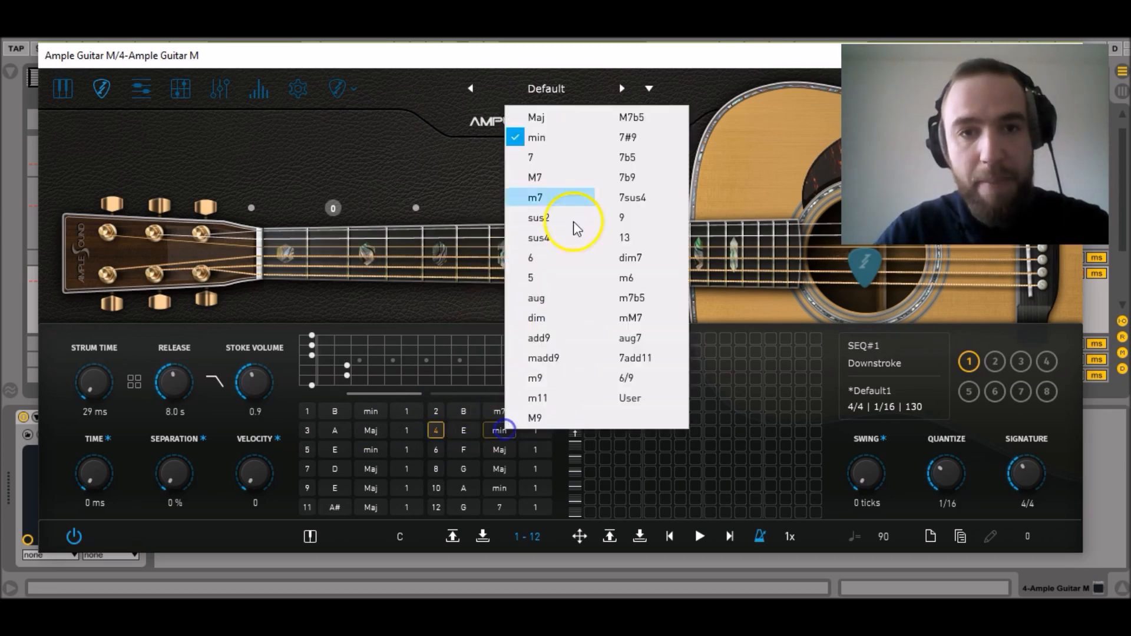
pyautogui.click(560, 118)
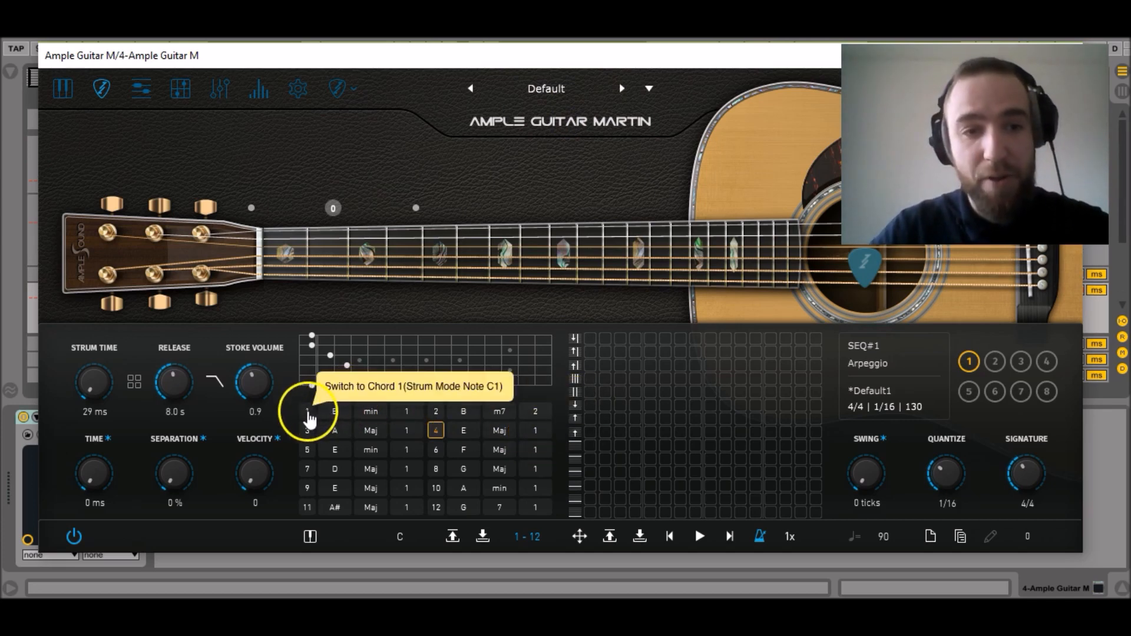
pyautogui.click(308, 412)
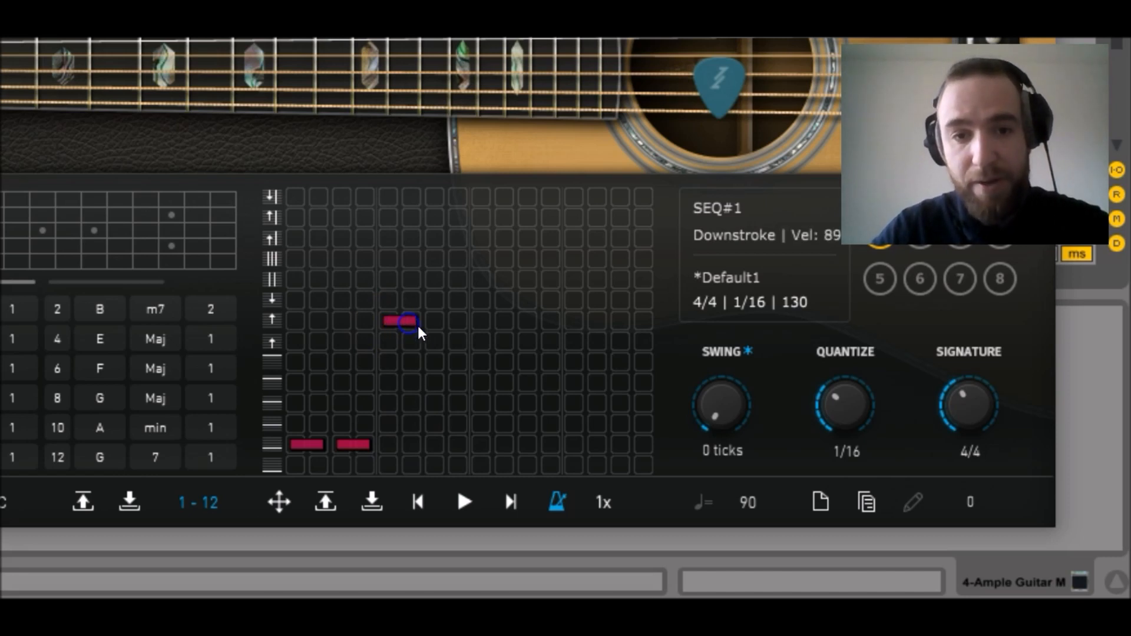
# Step: Complete SEQ#1 from step 7 to 16 with alternating down bass and upstroke notes, a two-step downstroke on step 13, and preview the pattern
pyautogui.click(436, 344)
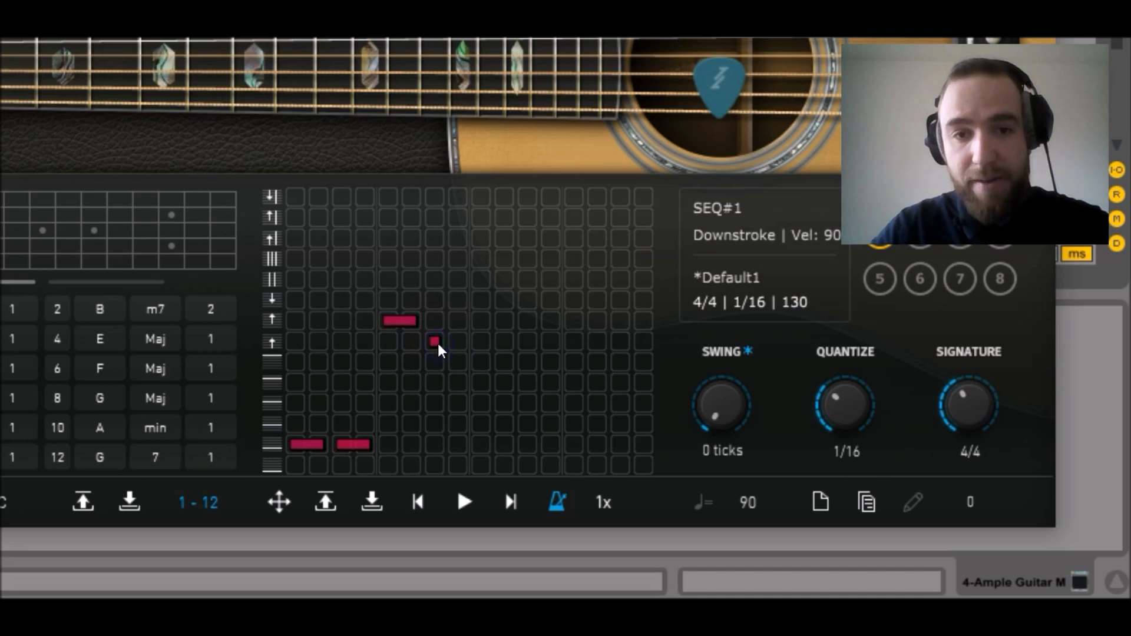
pyautogui.click(461, 308)
pyautogui.click(480, 343)
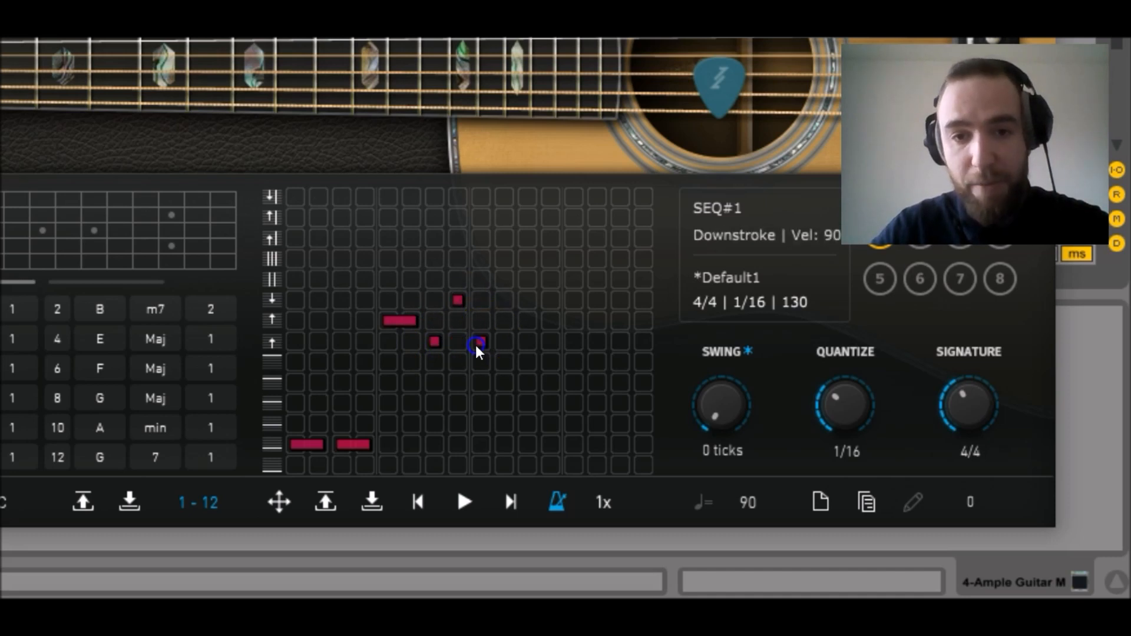
pyautogui.click(504, 302)
pyautogui.click(527, 343)
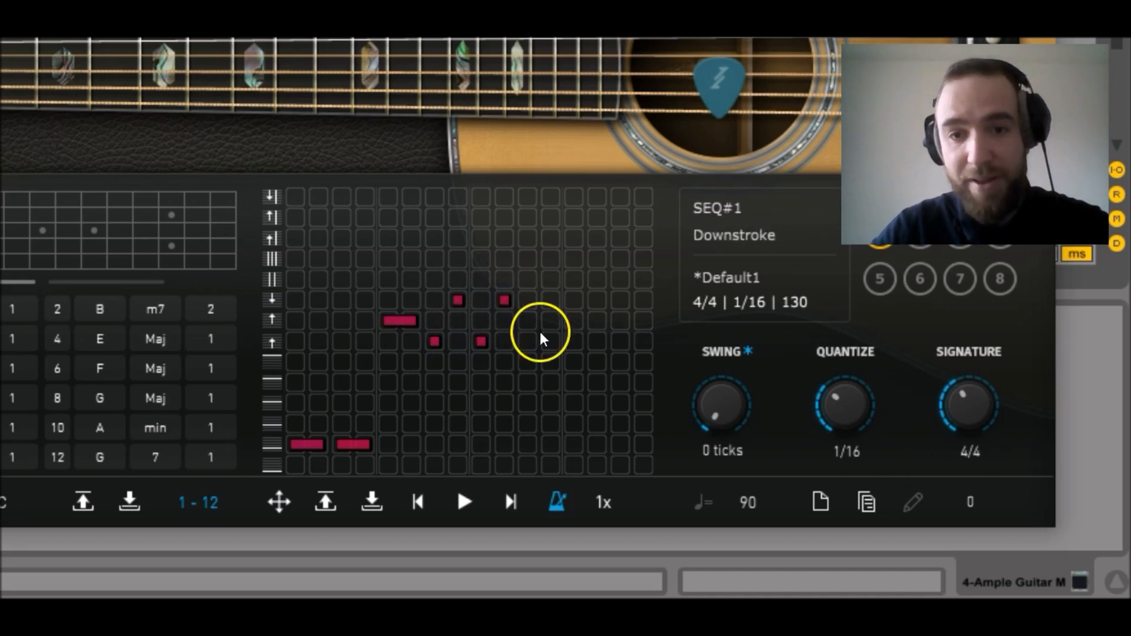
pyautogui.click(549, 300)
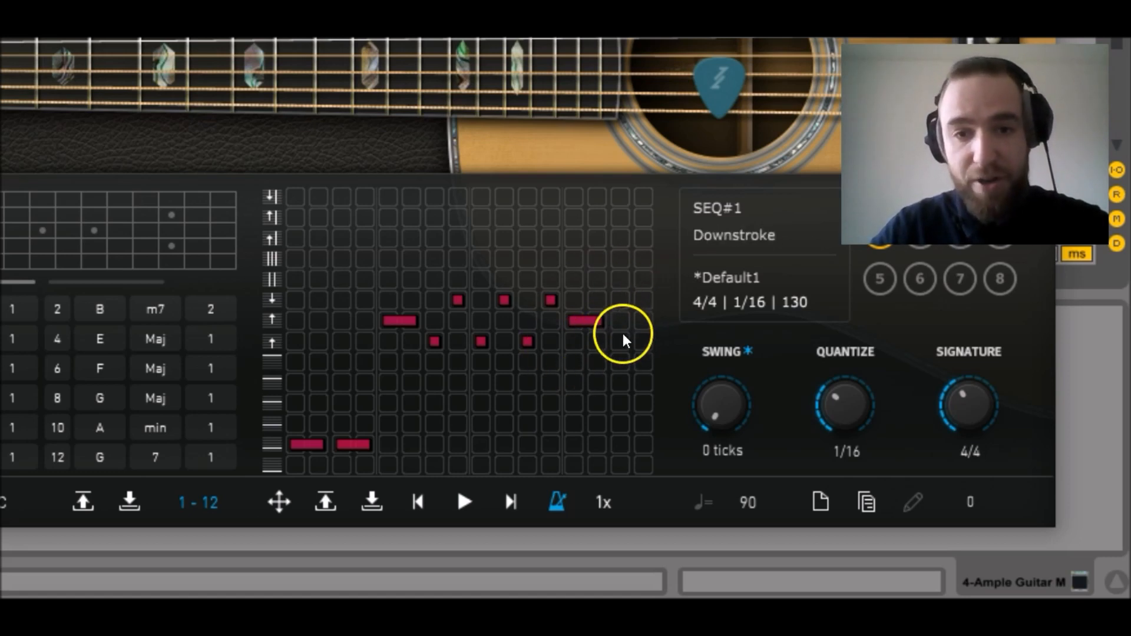
pyautogui.click(618, 341)
pyautogui.click(645, 302)
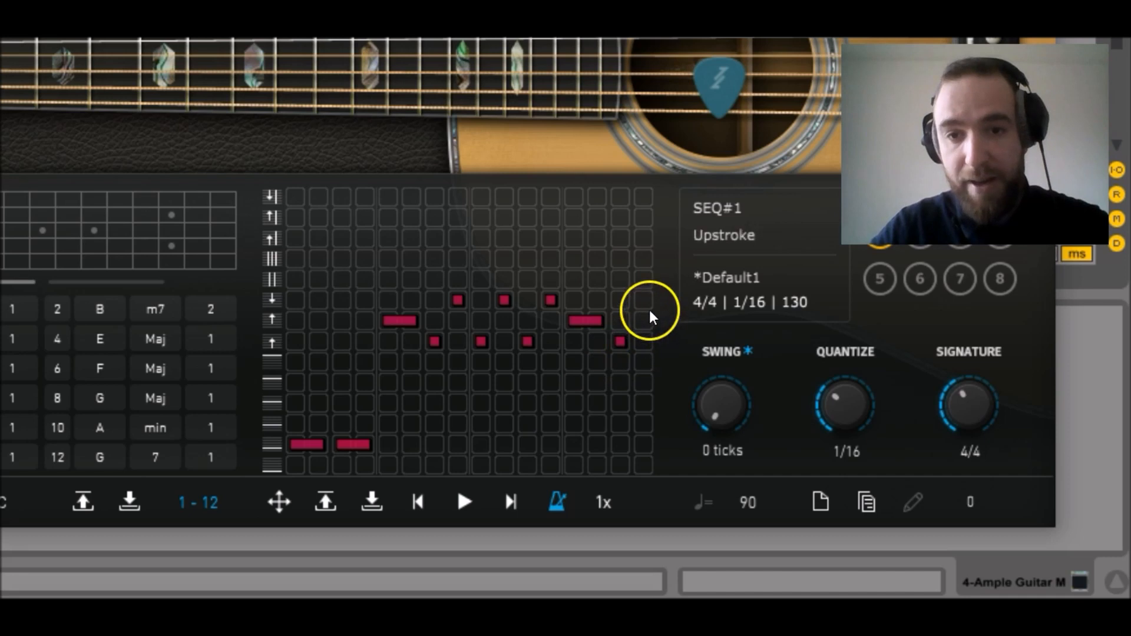
pyautogui.click(664, 330)
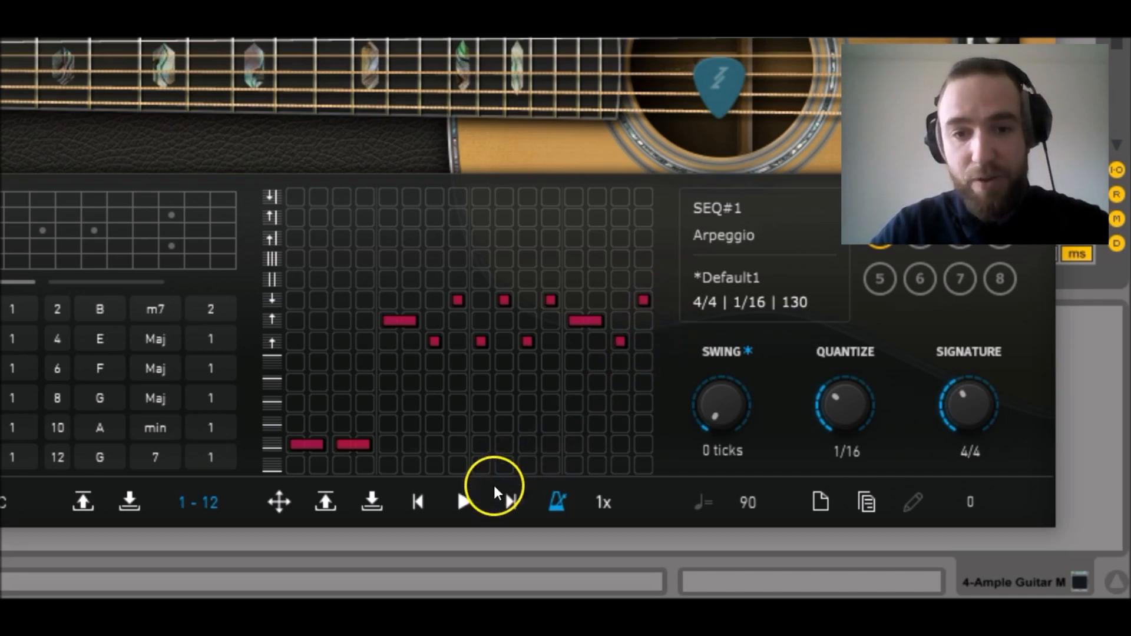
pyautogui.click(467, 502)
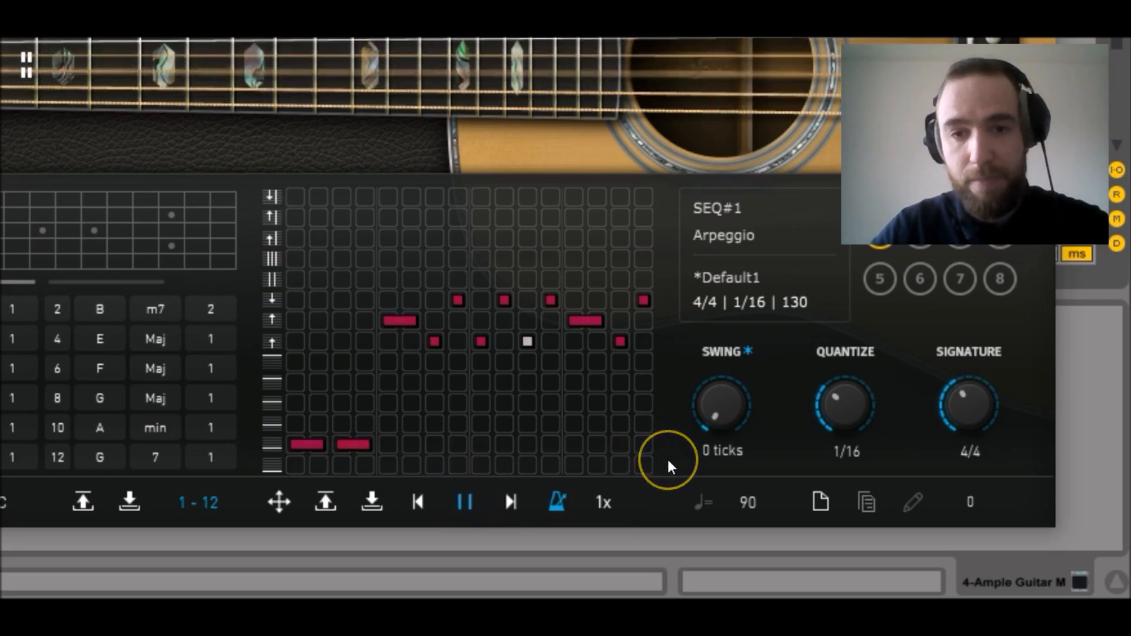
pyautogui.press('space')
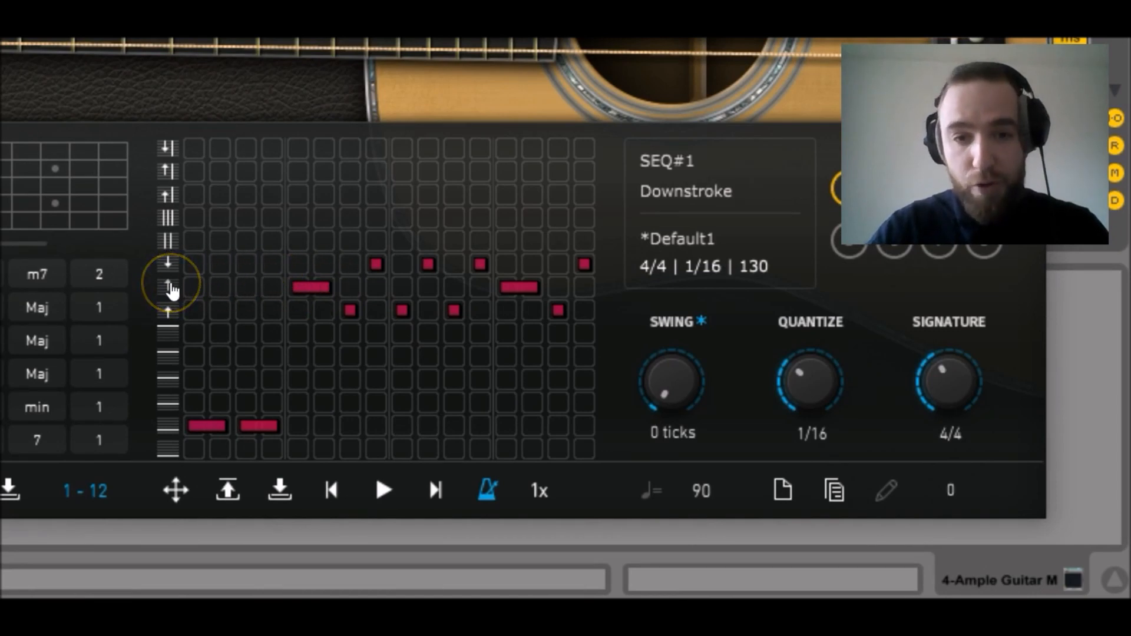
# Step: Lower the velocity of the two downstroke notes in SEQ#1, and lower the four down bass notes even further
pyautogui.moveTo(328, 291); pyautogui.dragTo(328, 311)
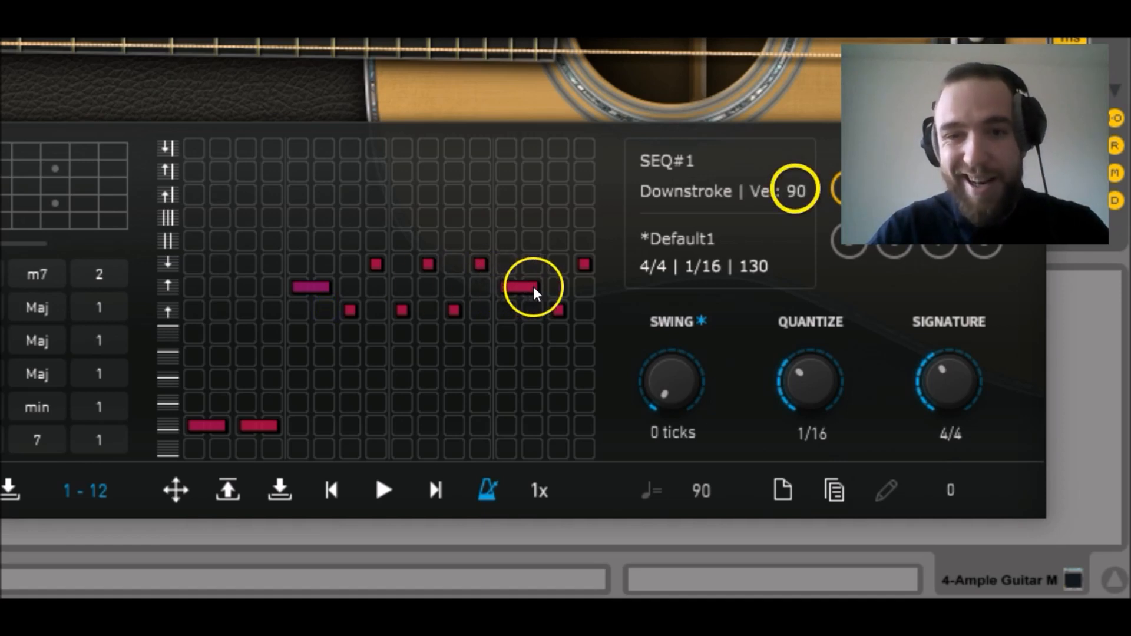
pyautogui.moveTo(534, 291); pyautogui.dragTo(535, 310)
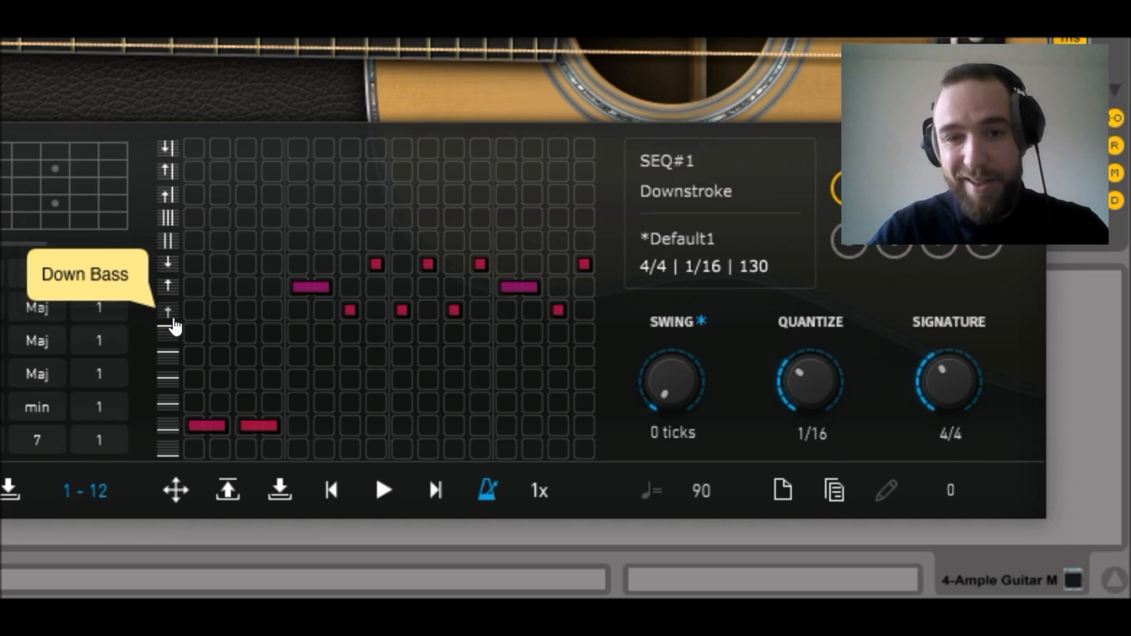
pyautogui.moveTo(347, 313); pyautogui.dragTo(340, 374)
pyautogui.moveTo(402, 312); pyautogui.dragTo(397, 384)
pyautogui.moveTo(453, 312); pyautogui.dragTo(451, 383)
pyautogui.moveTo(558, 311); pyautogui.dragTo(560, 377)
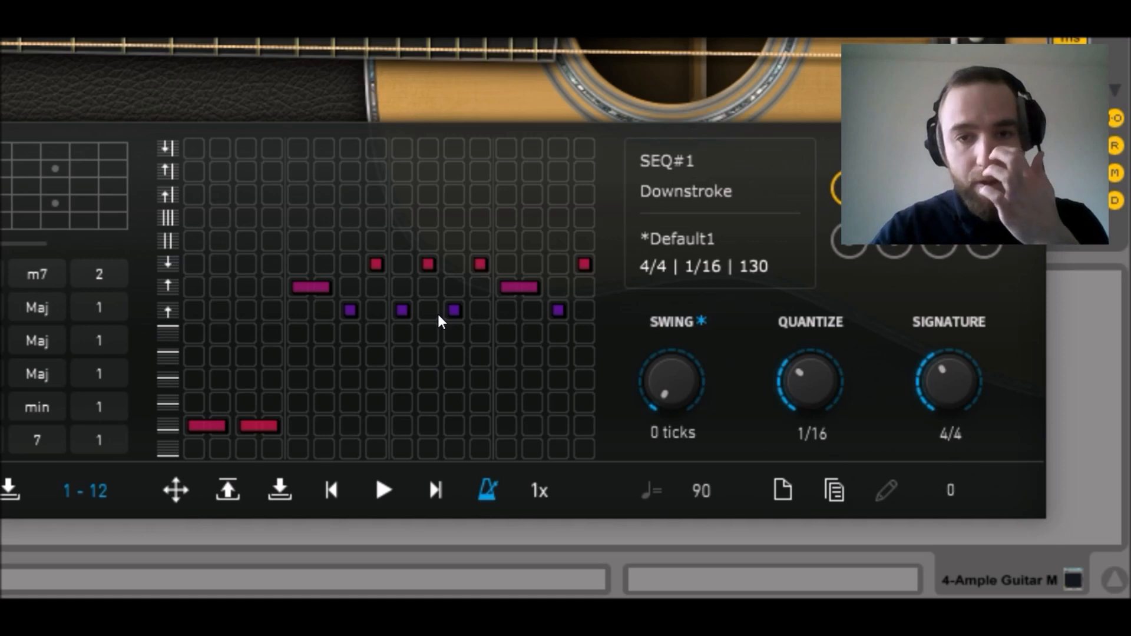
# Step: Lower the velocity of the four upstroke notes in SEQ#1
pyautogui.moveTo(396, 263); pyautogui.dragTo(379, 271)
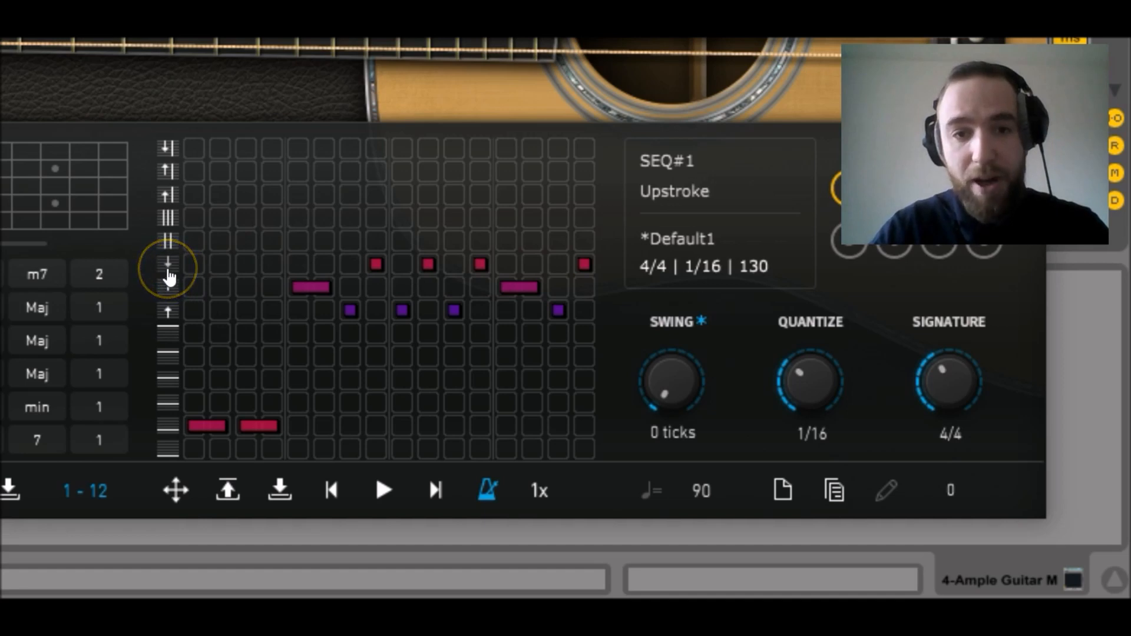
pyautogui.moveTo(376, 263); pyautogui.dragTo(375, 339)
pyautogui.moveTo(428, 264); pyautogui.dragTo(430, 357)
pyautogui.moveTo(480, 264); pyautogui.dragTo(486, 341)
pyautogui.moveTo(583, 264); pyautogui.dragTo(595, 349)
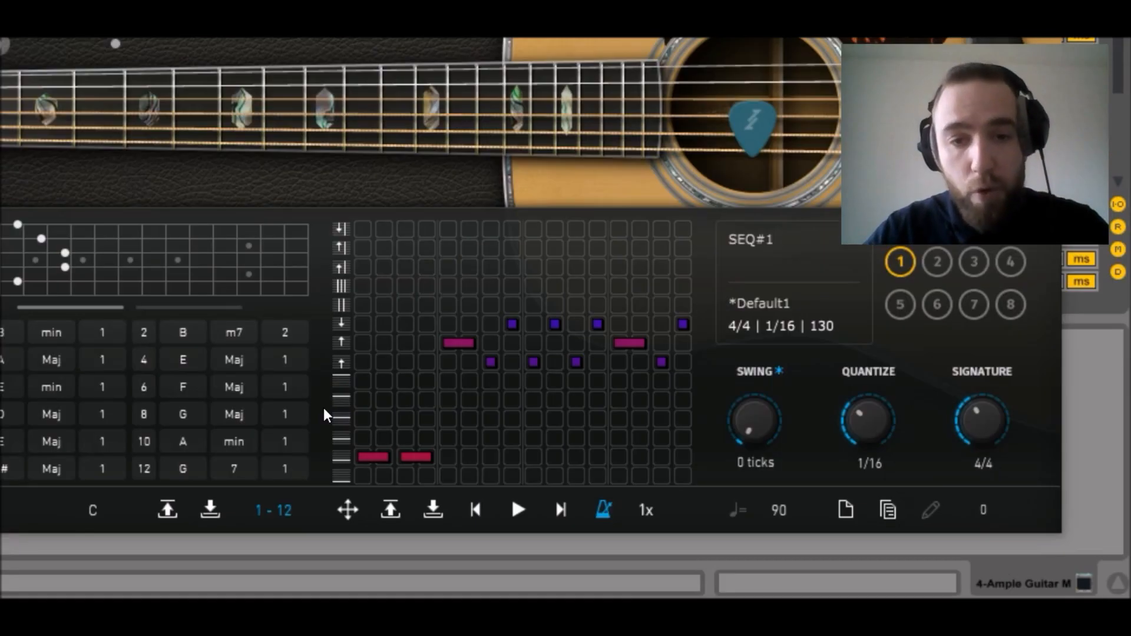
# Step: Lower the velocity of the second arpeggio note in SEQ#1 and preview the pattern
pyautogui.moveTo(380, 458); pyautogui.dragTo(387, 463)
pyautogui.click(388, 458)
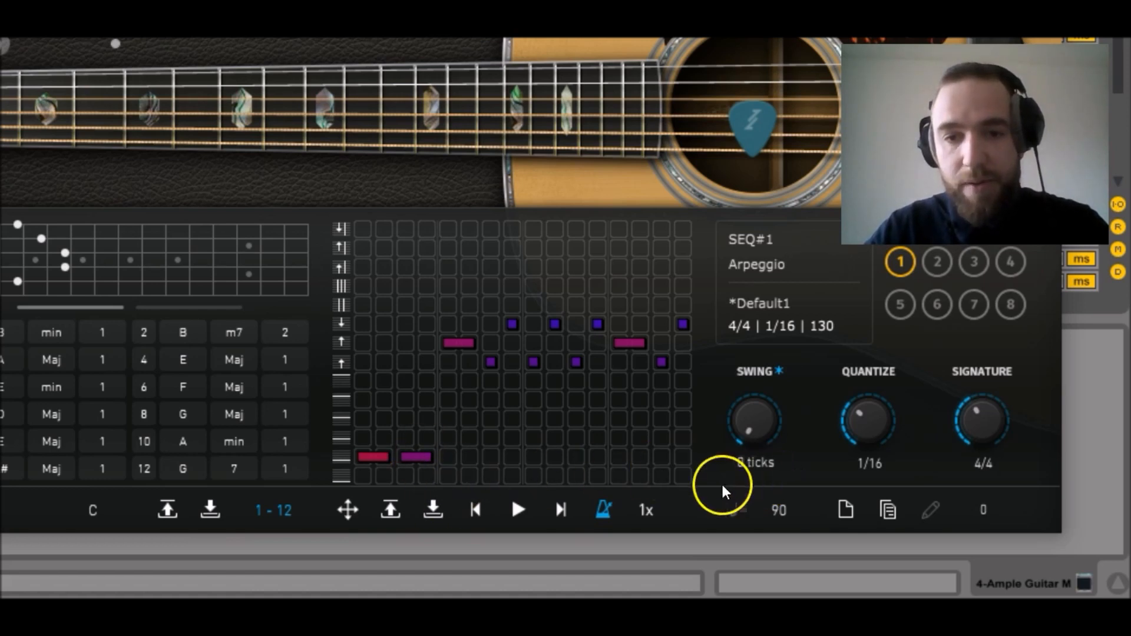
pyautogui.click(518, 510)
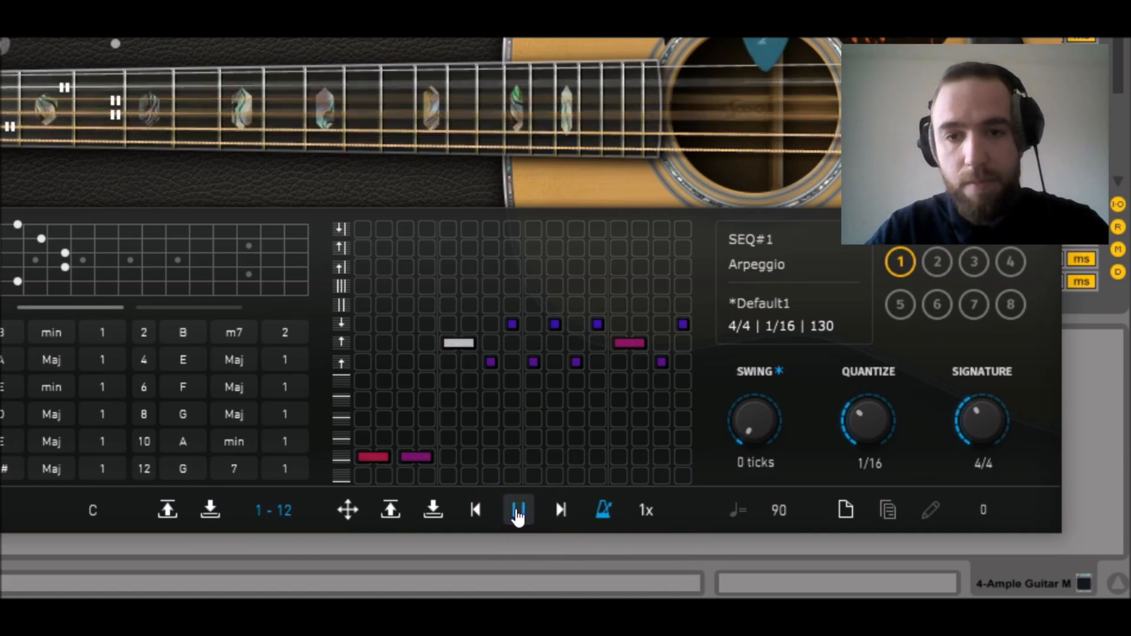
pyautogui.click(517, 510)
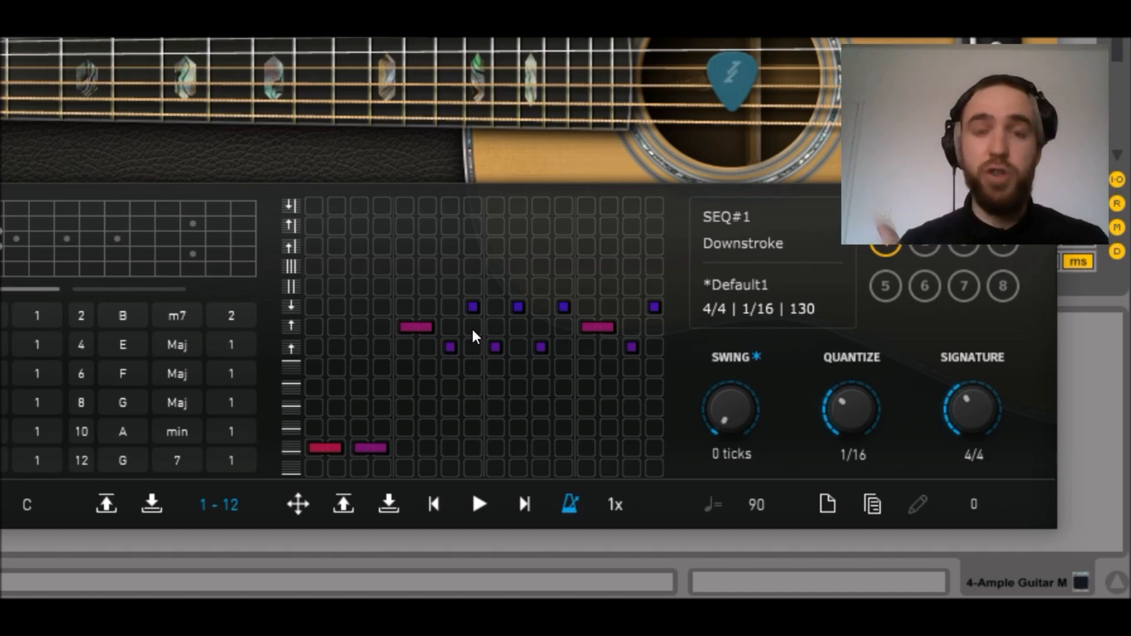
# Step: Create a one-bar MIDI clip at bar 21 on the Ample Guitar M track and open it for note editing
pyautogui.click(404, 201)
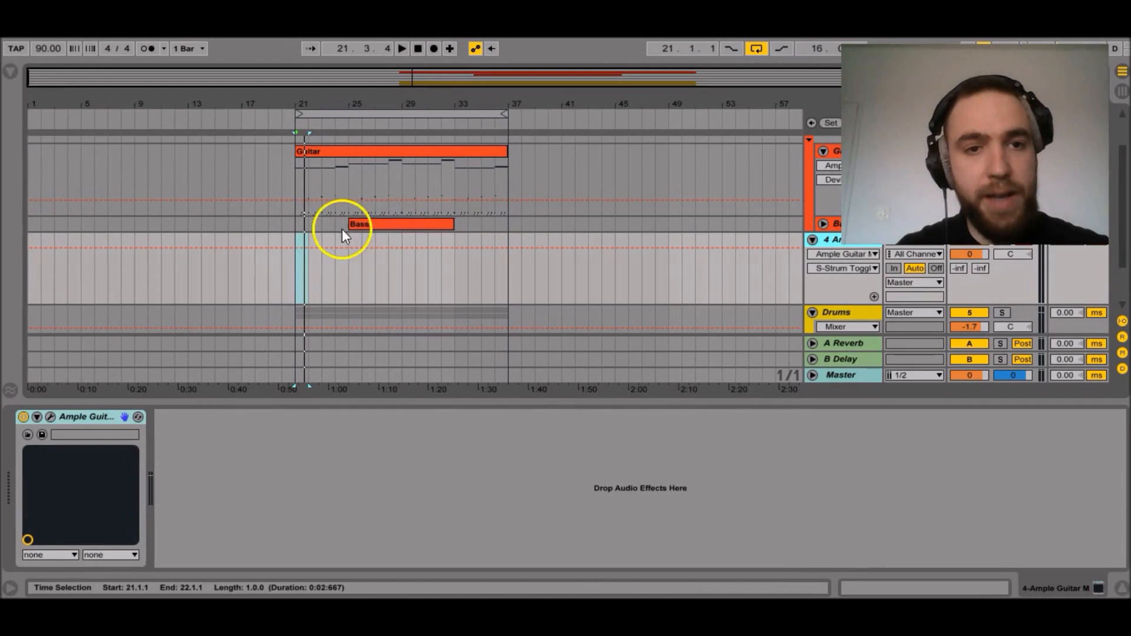
pyautogui.moveTo(288, 101); pyautogui.dragTo(335, 212)
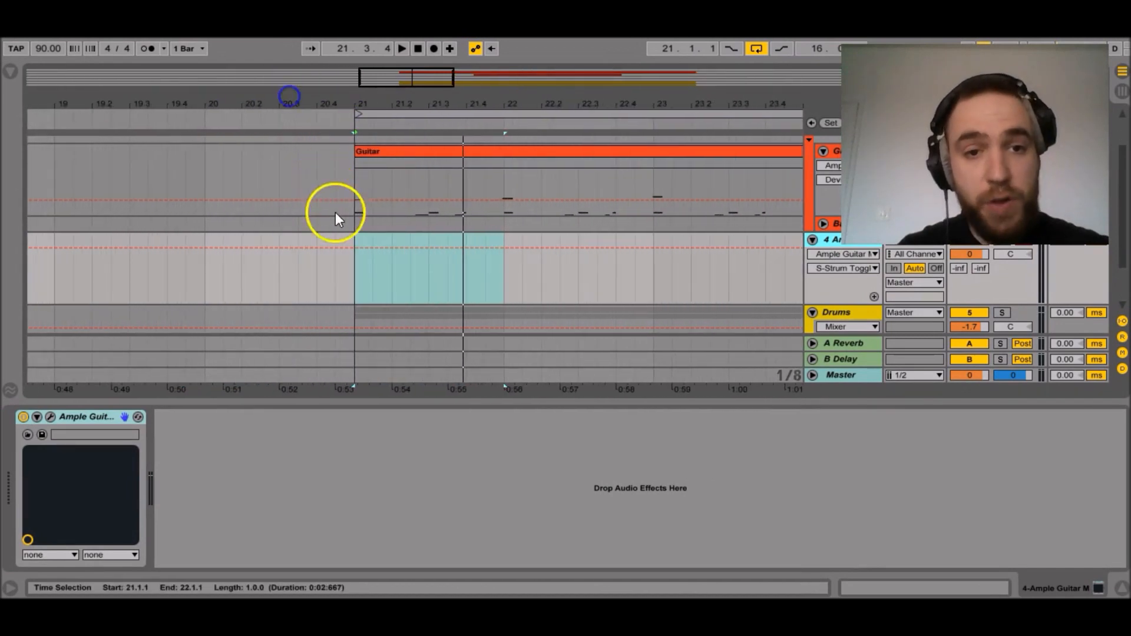
pyautogui.click(358, 262)
pyautogui.keyDown('shift'); pyautogui.click(498, 281); pyautogui.keyUp('shift')
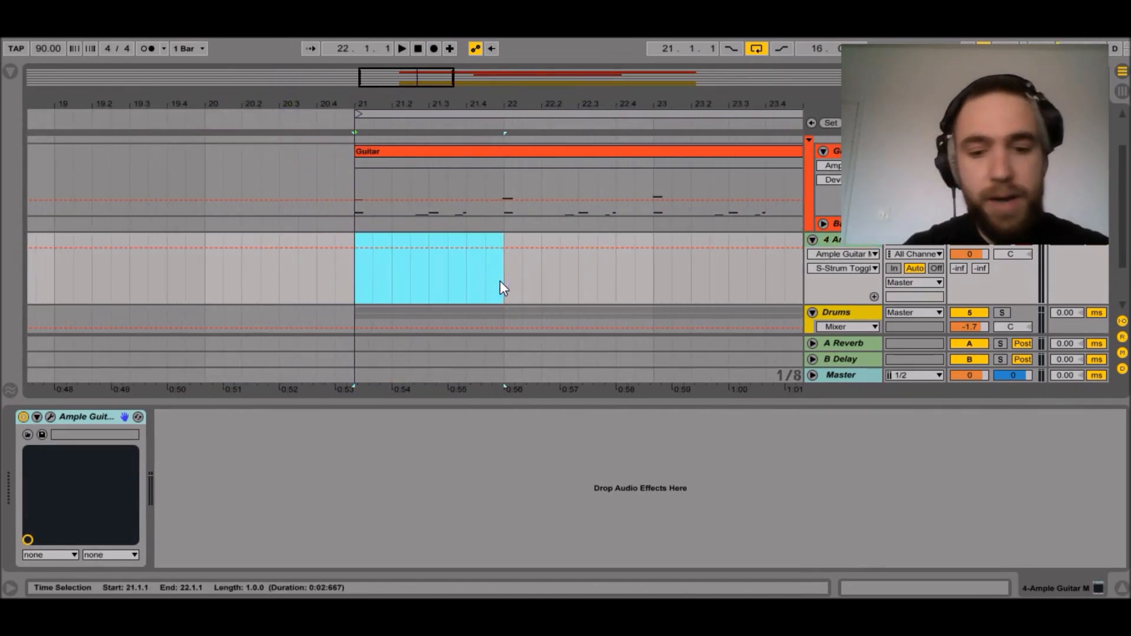
pyautogui.hotkey('ctrl', 'shift', 'm')
pyautogui.doubleClick(444, 238)
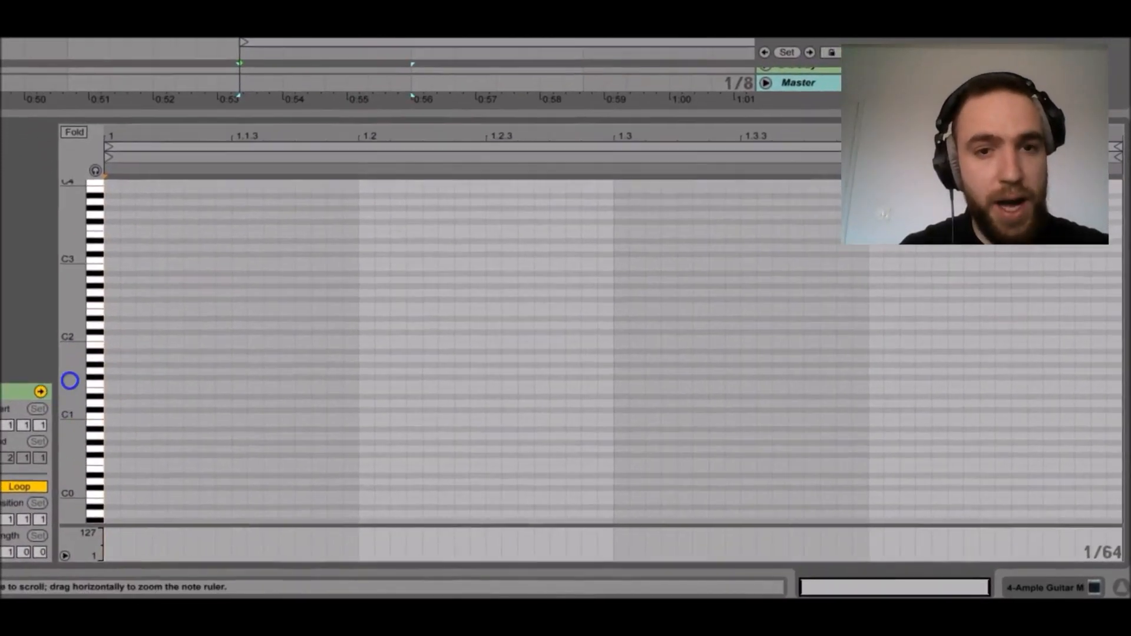
# Step: Draw short C1 and D0 notes at the start of the clip, and a C3 note spanning the whole bar
pyautogui.moveTo(69, 381); pyautogui.dragTo(20, 370)
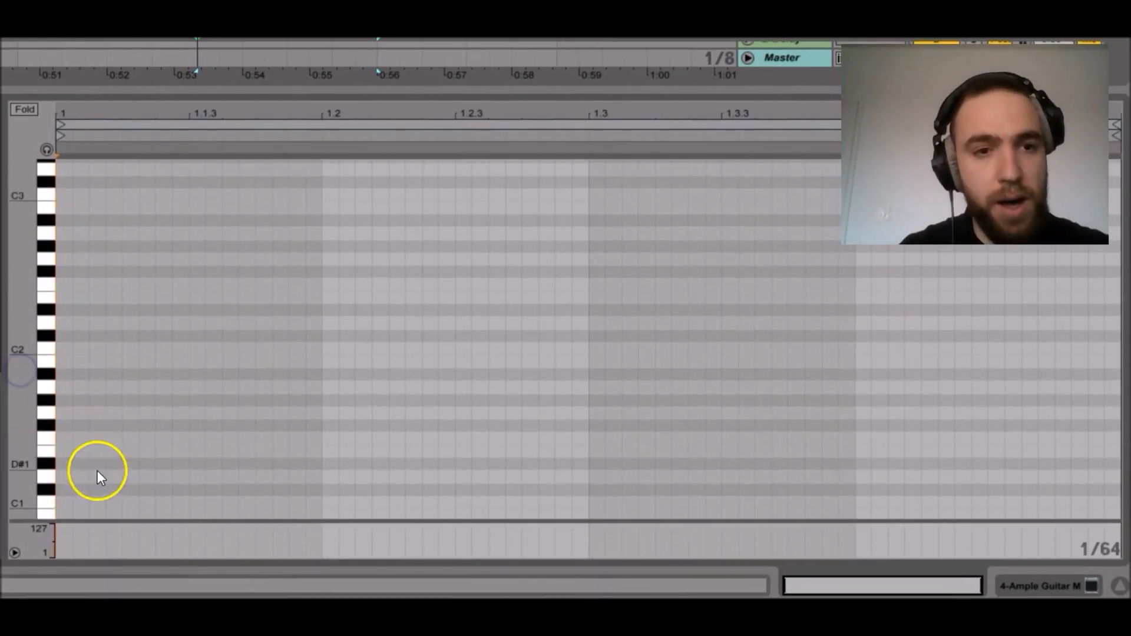
pyautogui.press('b')
pyautogui.click(65, 502)
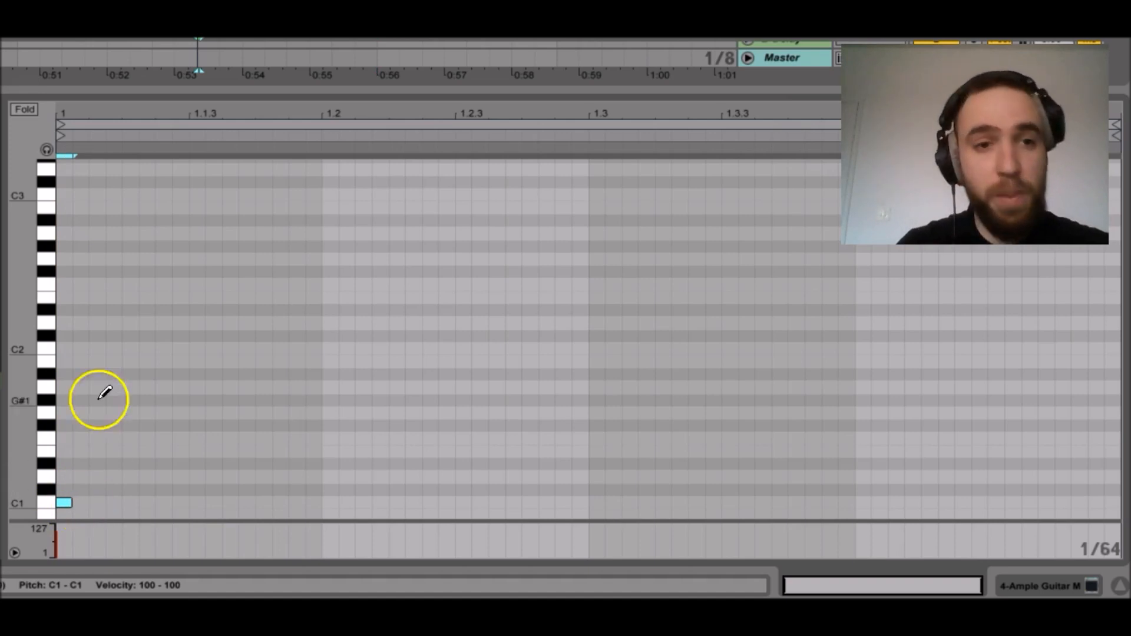
pyautogui.click(67, 195)
pyautogui.moveTo(70, 195); pyautogui.dragTo(1119, 186)
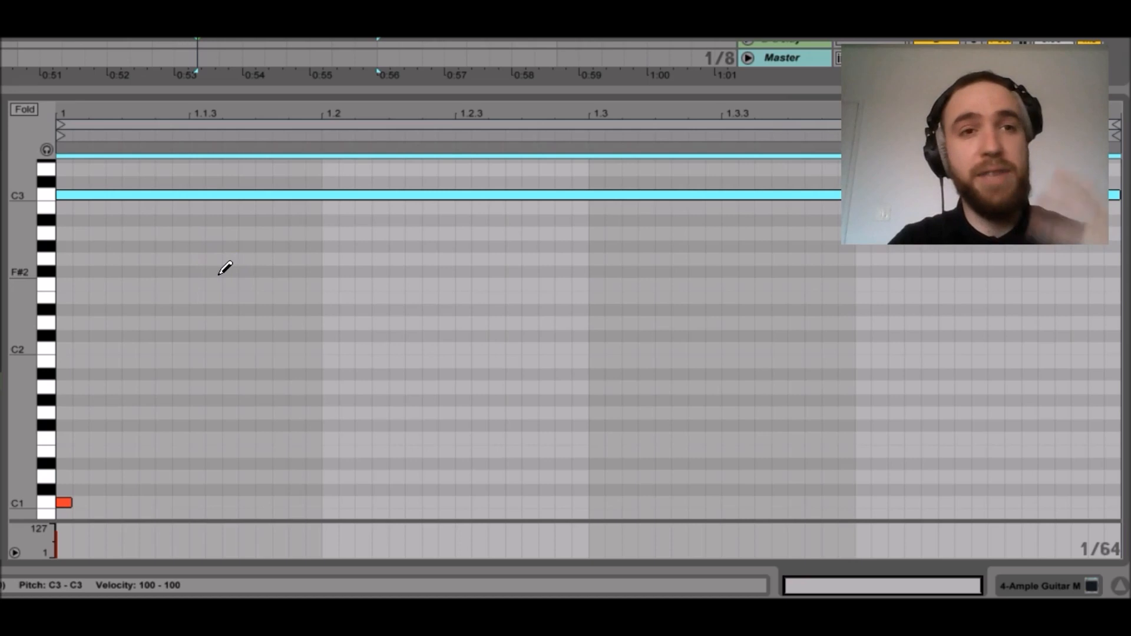
pyautogui.scroll(-5, 153, 277)
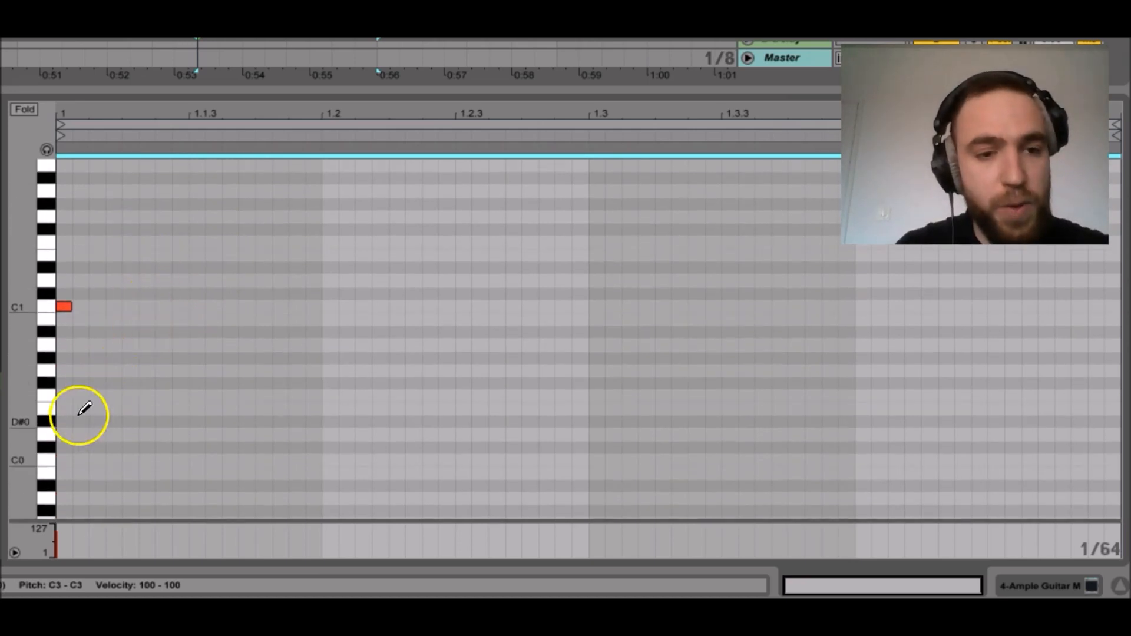
pyautogui.click(63, 435)
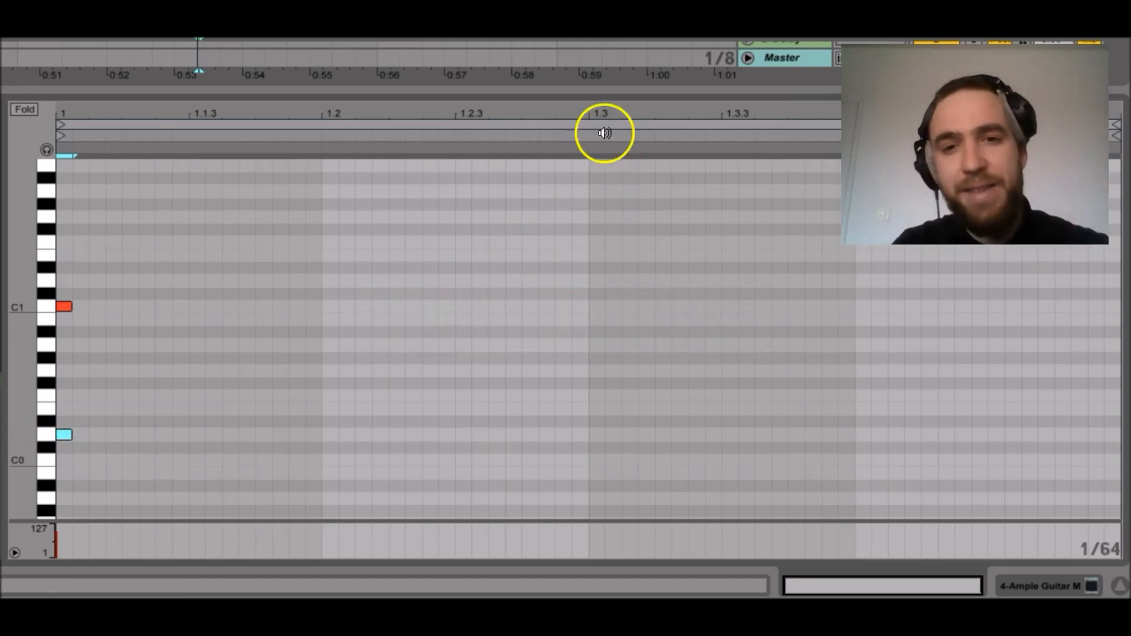
# Step: Add short C0 notes at 1.2.4 and just after 1.3.4, and short D0 notes at 1.3 and 1.4
pyautogui.moveTo(598, 106); pyautogui.dragTo(580, 111)
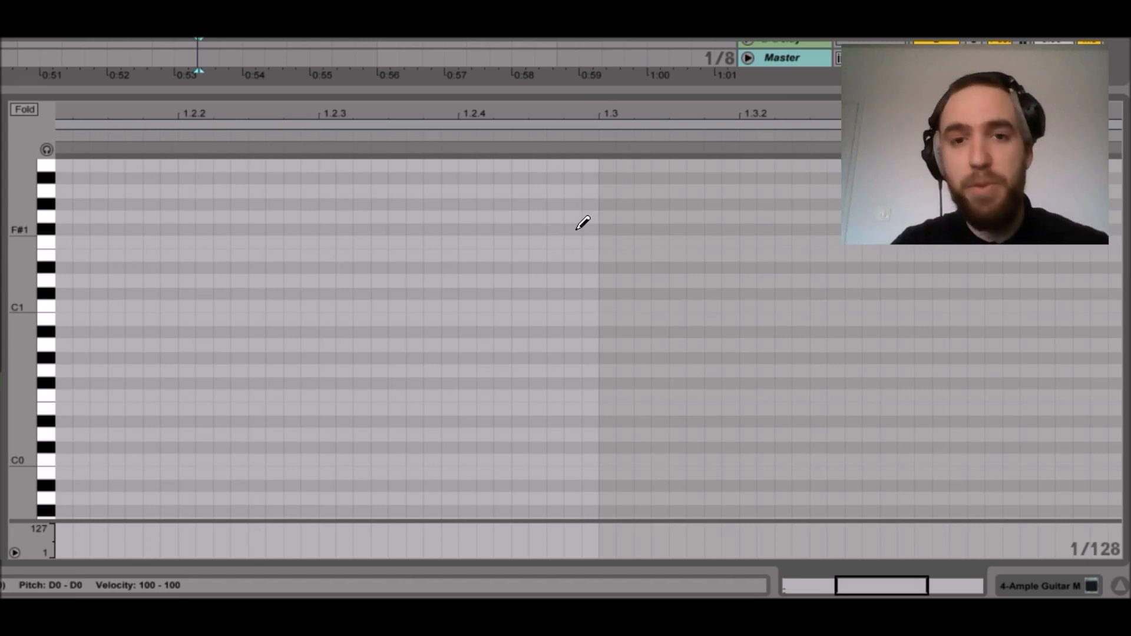
pyautogui.click(468, 459)
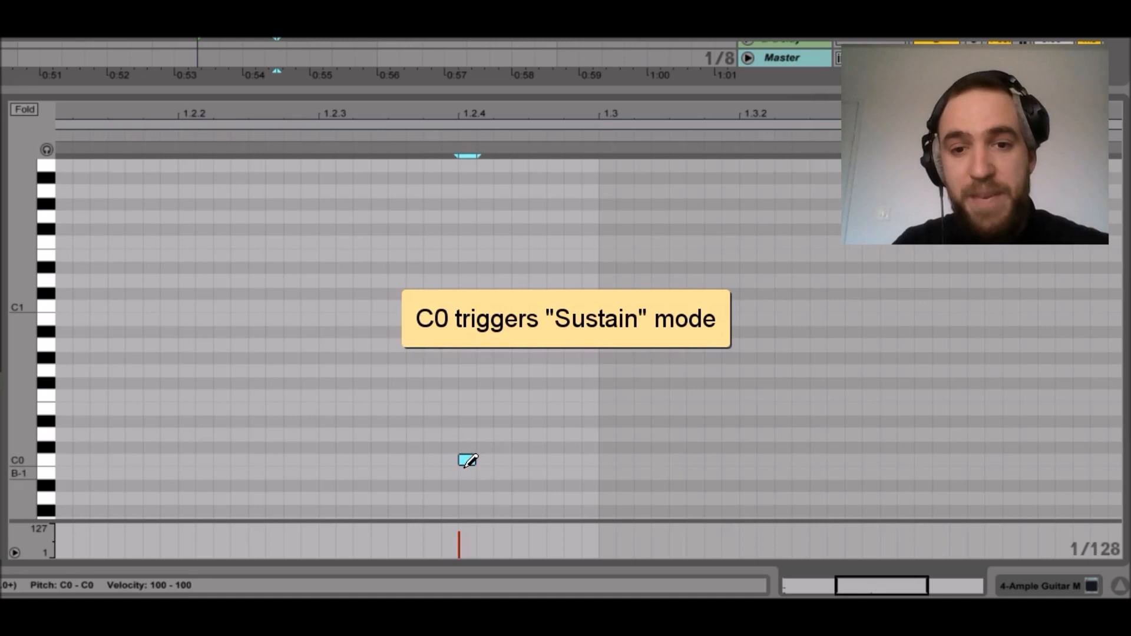
pyautogui.click(607, 435)
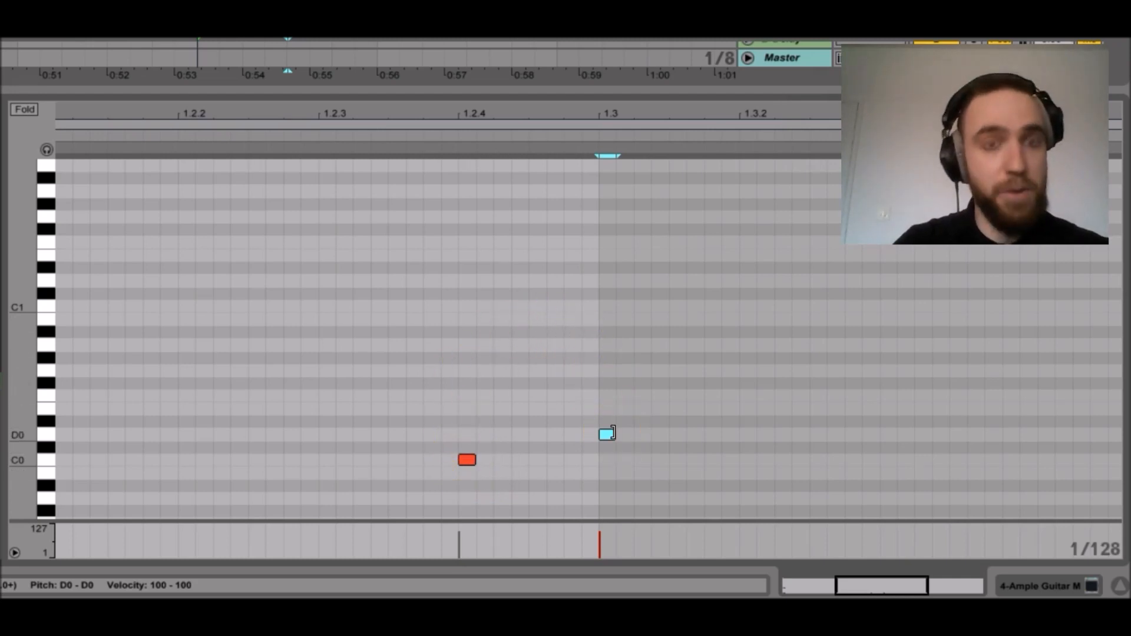
pyautogui.moveTo(863, 586); pyautogui.dragTo(870, 584)
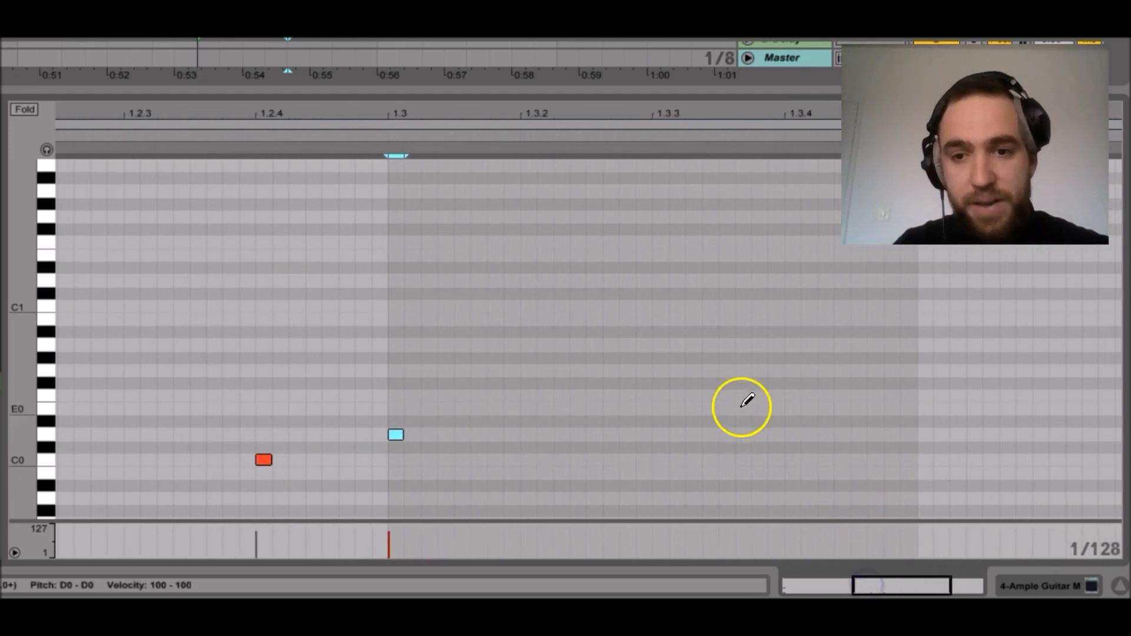
pyautogui.click(804, 460)
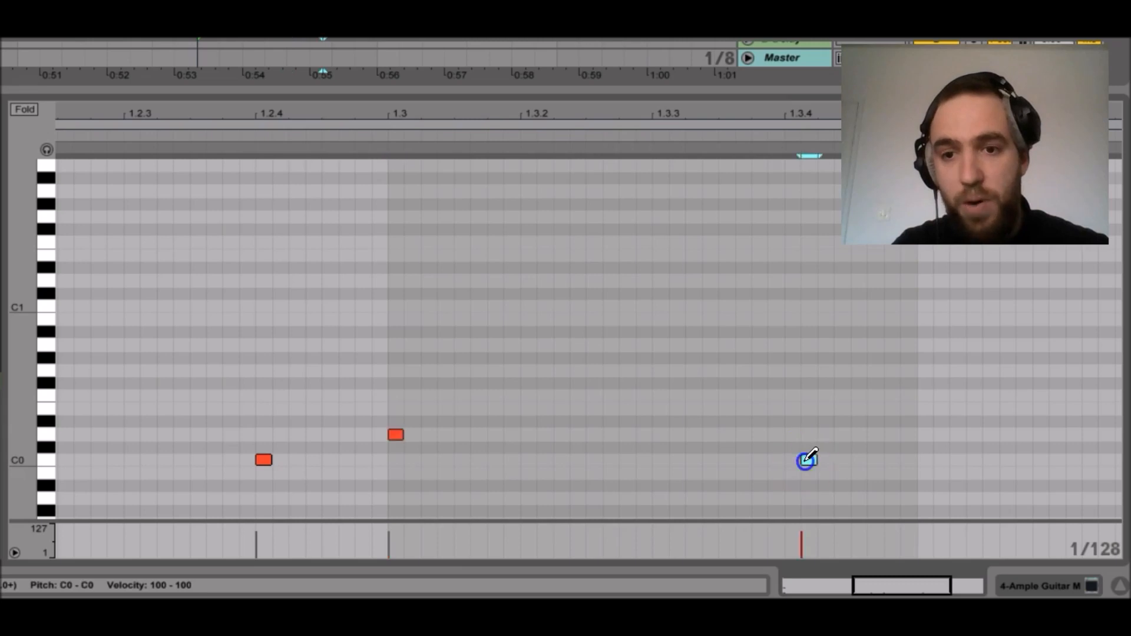
pyautogui.scroll(1, 806, 460)
pyautogui.scroll(-1, 805, 459)
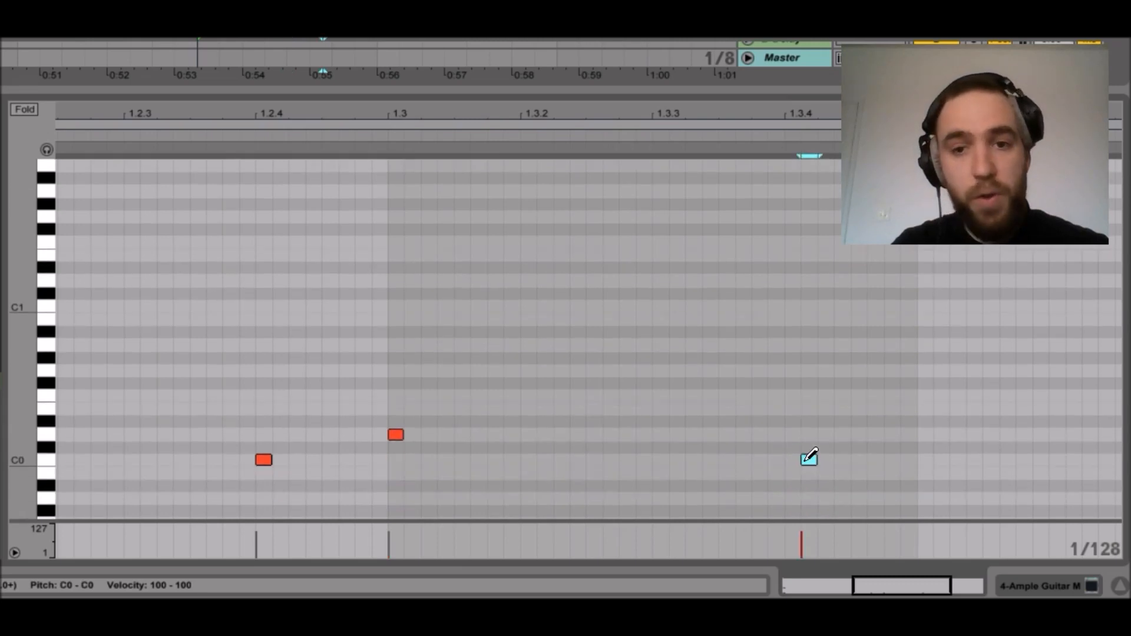
pyautogui.click(924, 434)
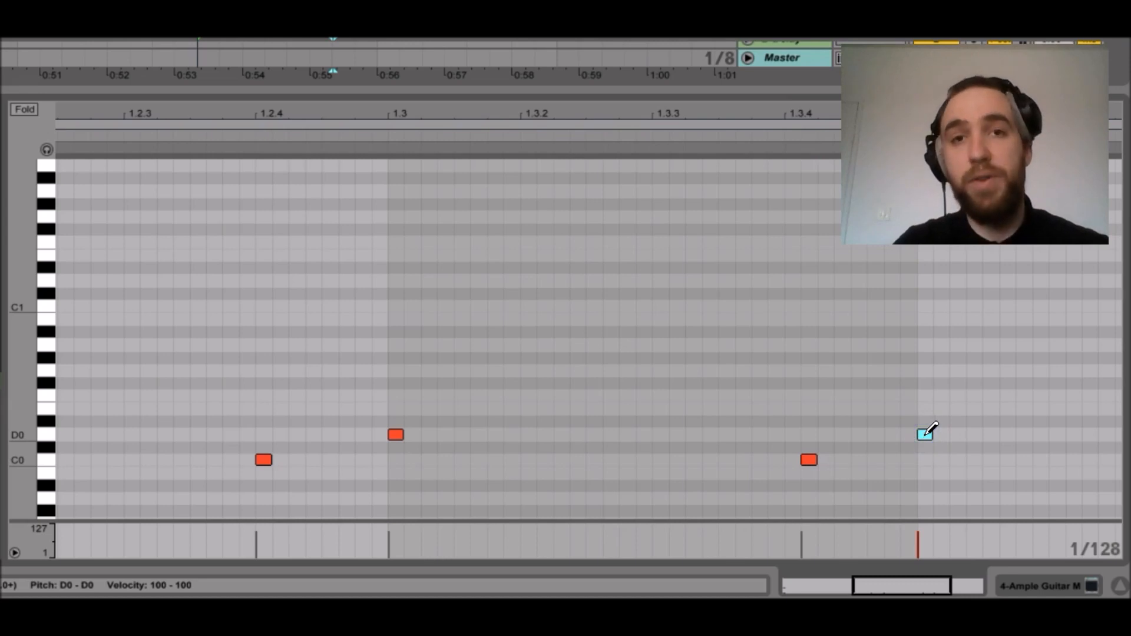
pyautogui.press('b')
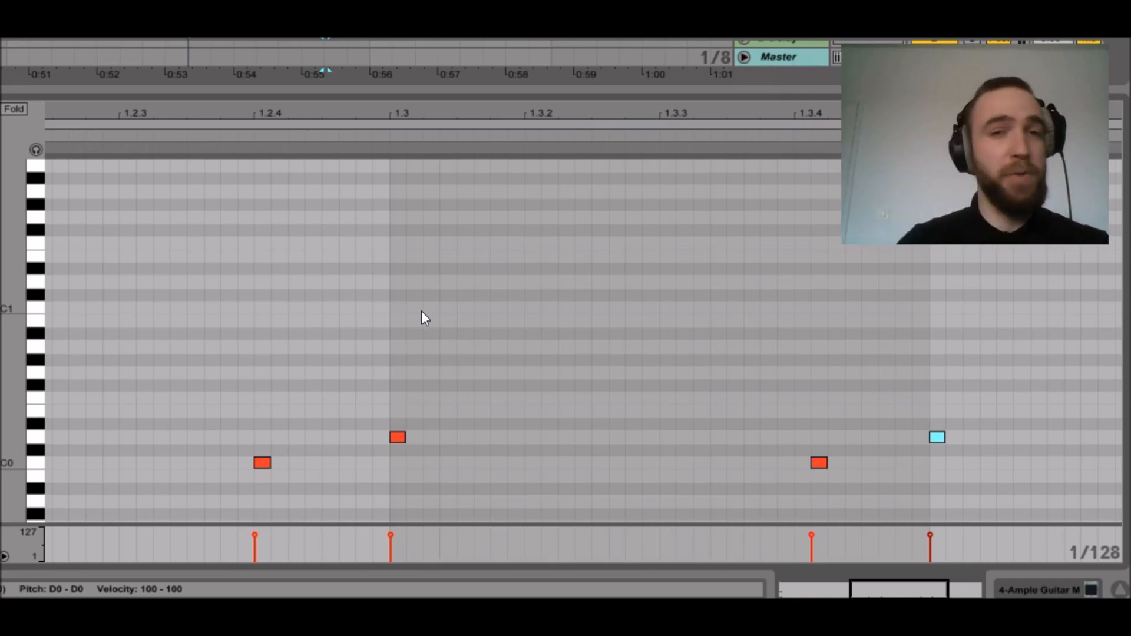
# Step: Try extending the starts of the four C0 and D0 notes after 1.2.3 slightly earlier, and restore their original lengths
pyautogui.click(330, 345)
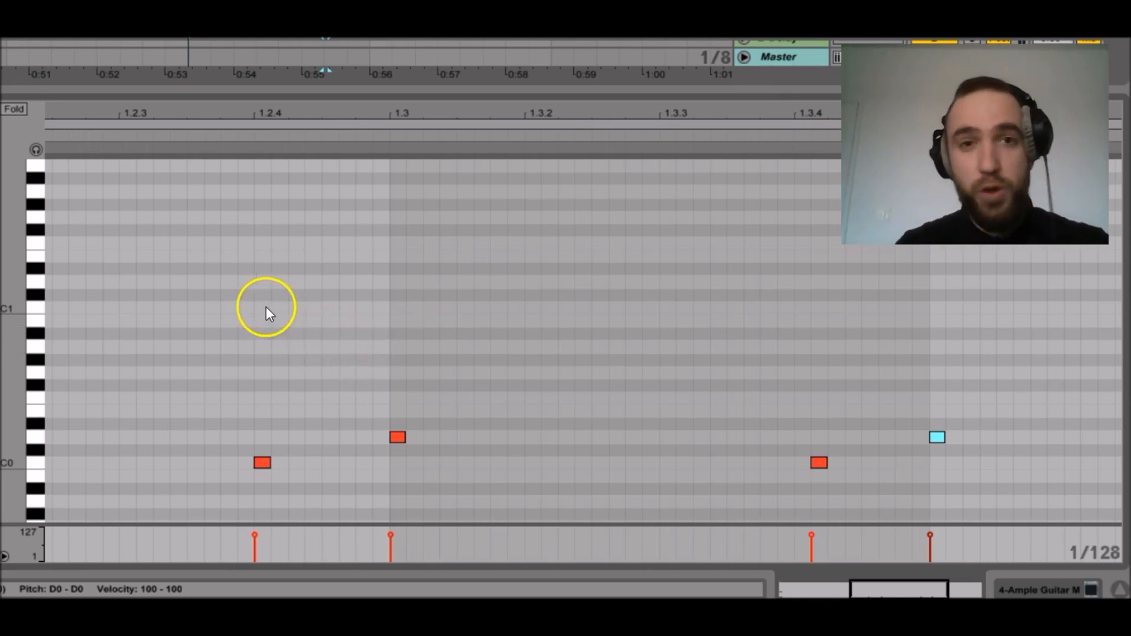
pyautogui.moveTo(252, 315); pyautogui.dragTo(976, 489)
pyautogui.click(914, 469)
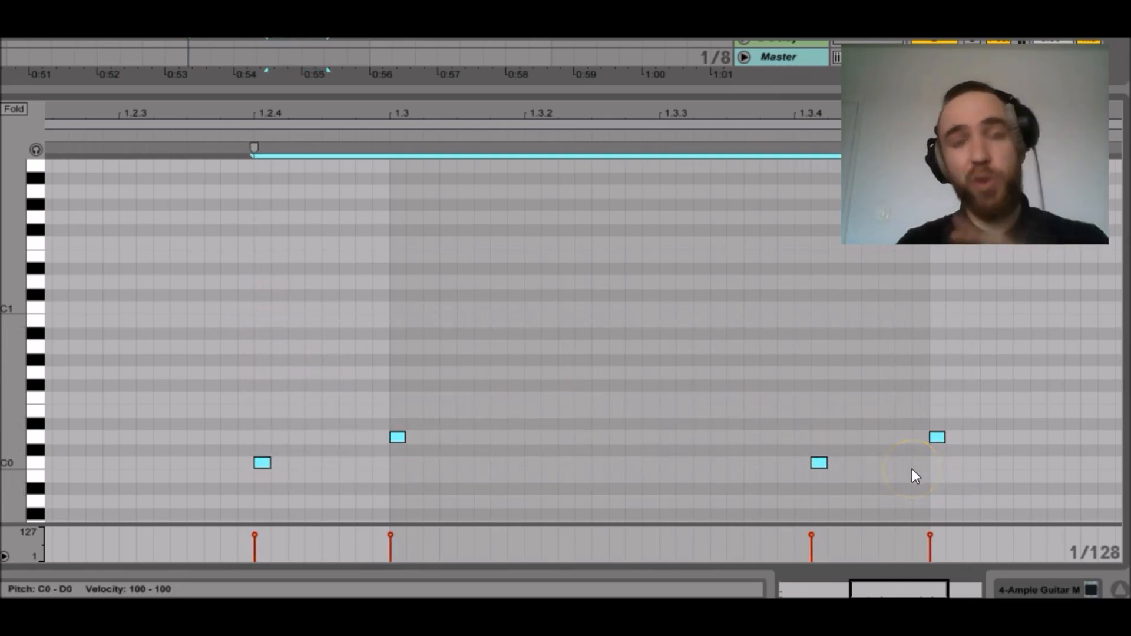
pyautogui.click(255, 464)
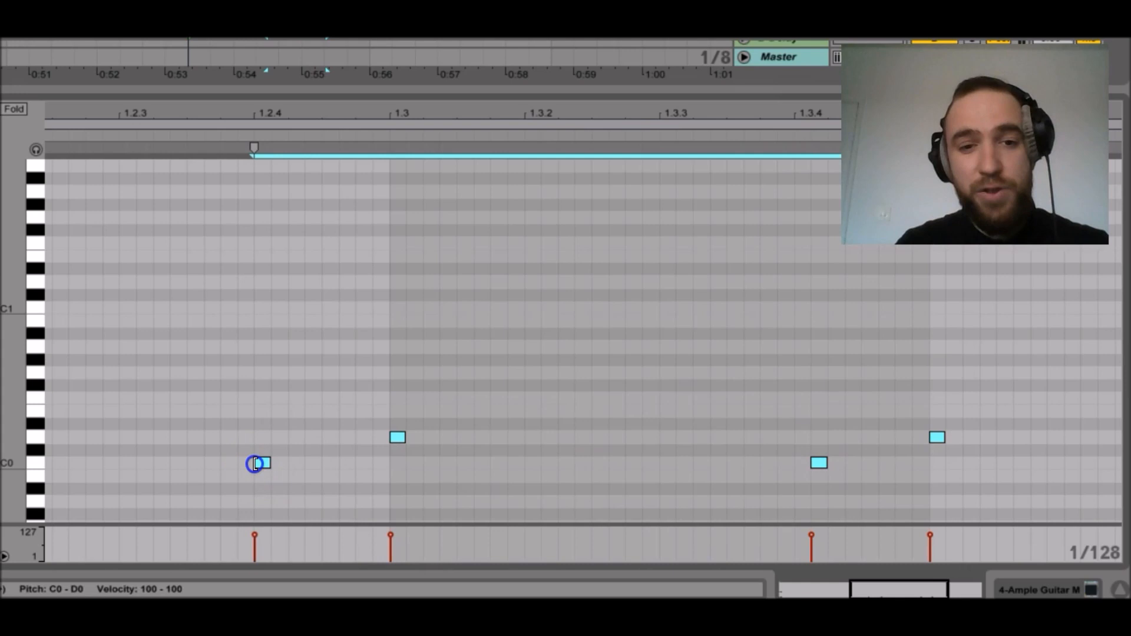
pyautogui.moveTo(255, 464); pyautogui.dragTo(240, 465)
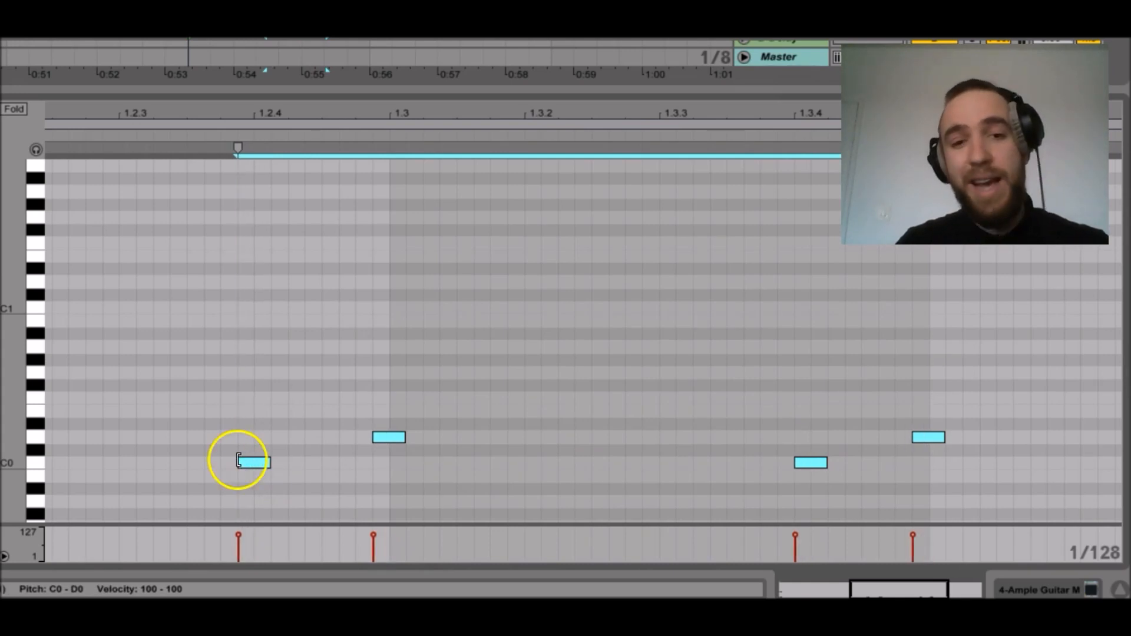
pyautogui.moveTo(238, 461)
pyautogui.mouseDown()
pyautogui.moveTo(224, 462)
pyautogui.moveTo(249, 465)
pyautogui.mouseUp()
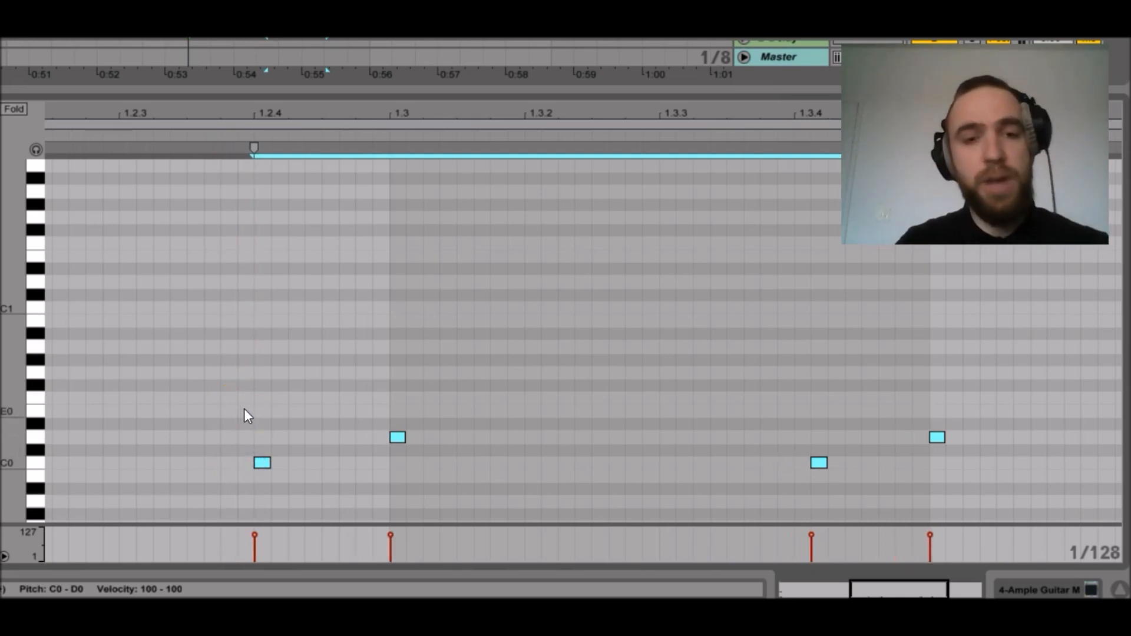
pyautogui.click(243, 416)
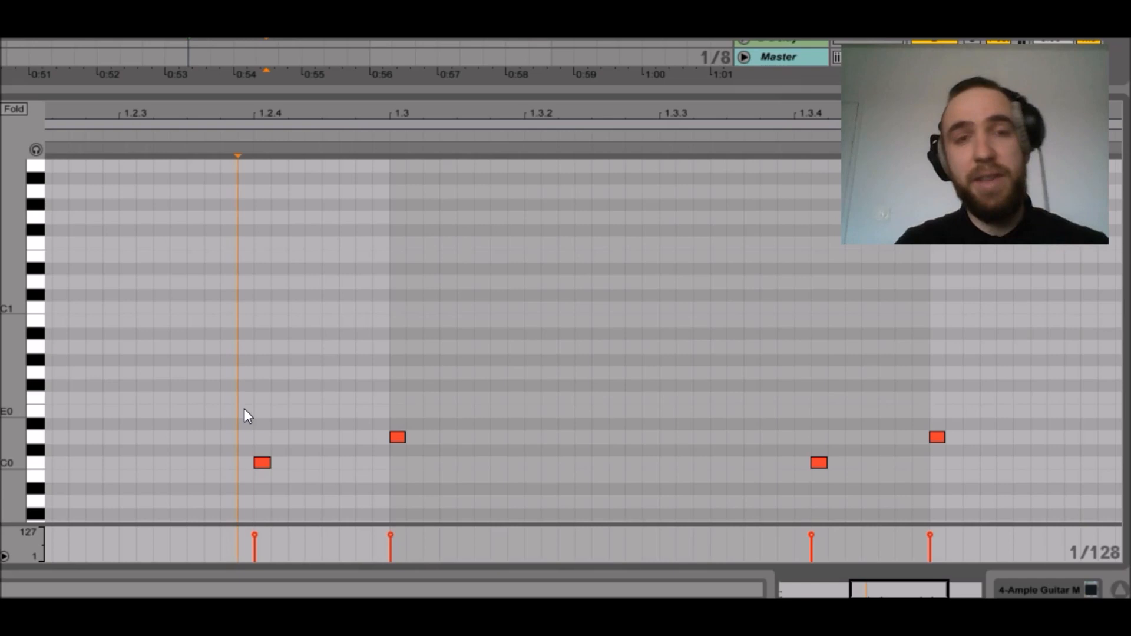
# Step: Play the clip, reopen the Ample Guitar M editor and raise the first upstroke note's velocity in SEQ#1 to 74
pyautogui.press('space')
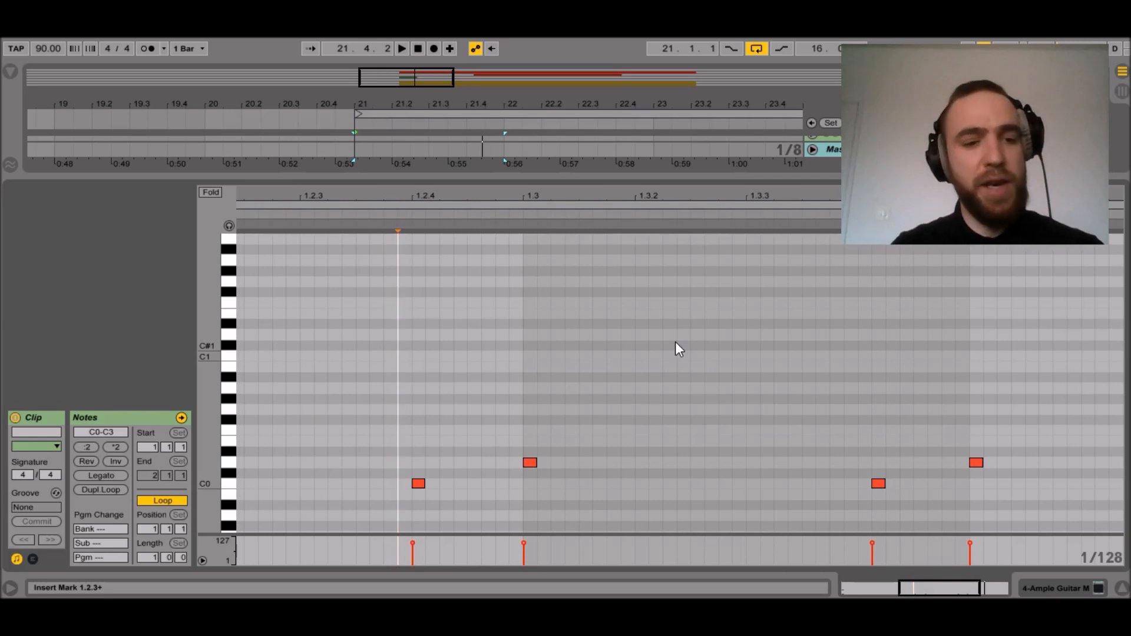
pyautogui.hotkey('shift', 'Tab')
pyautogui.click(86, 436)
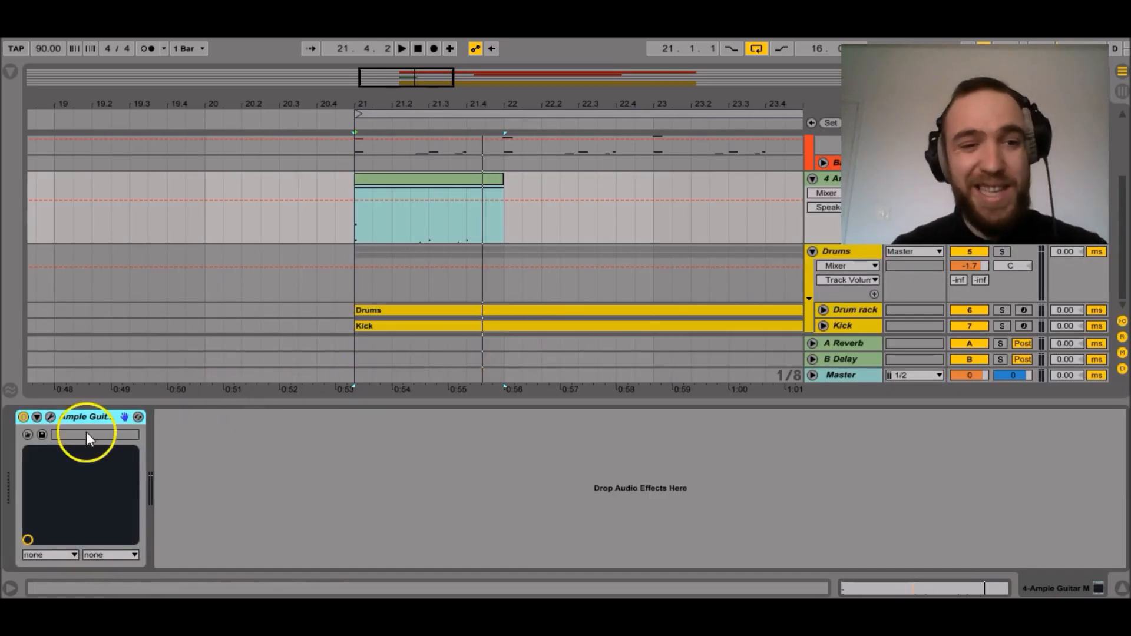
pyautogui.click(51, 420)
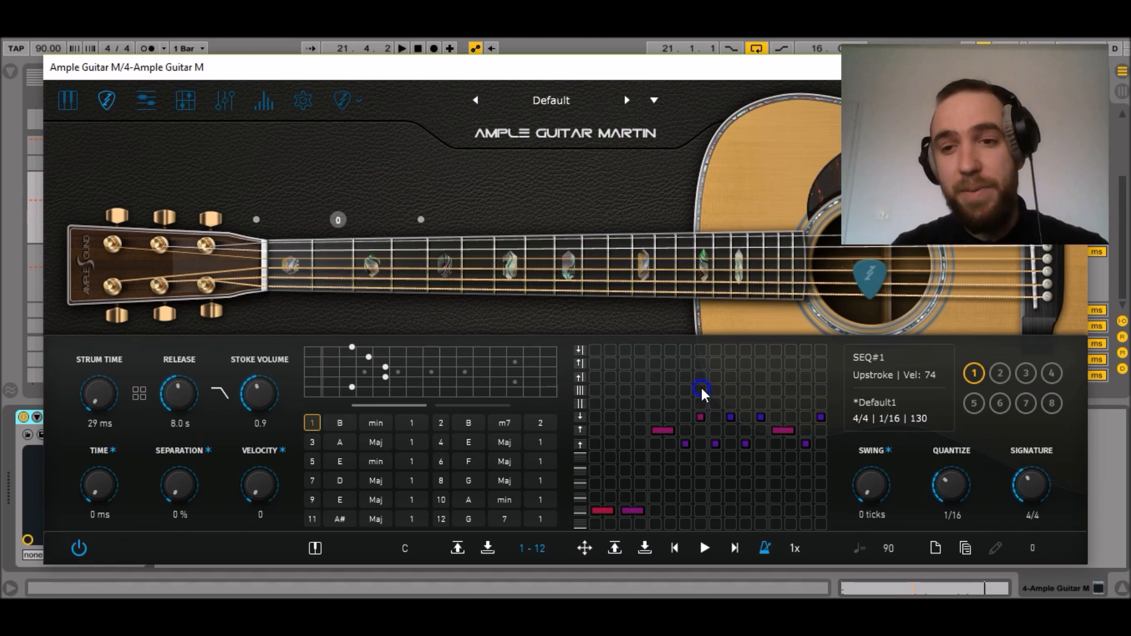
pyautogui.click(717, 450)
pyautogui.click(555, 86)
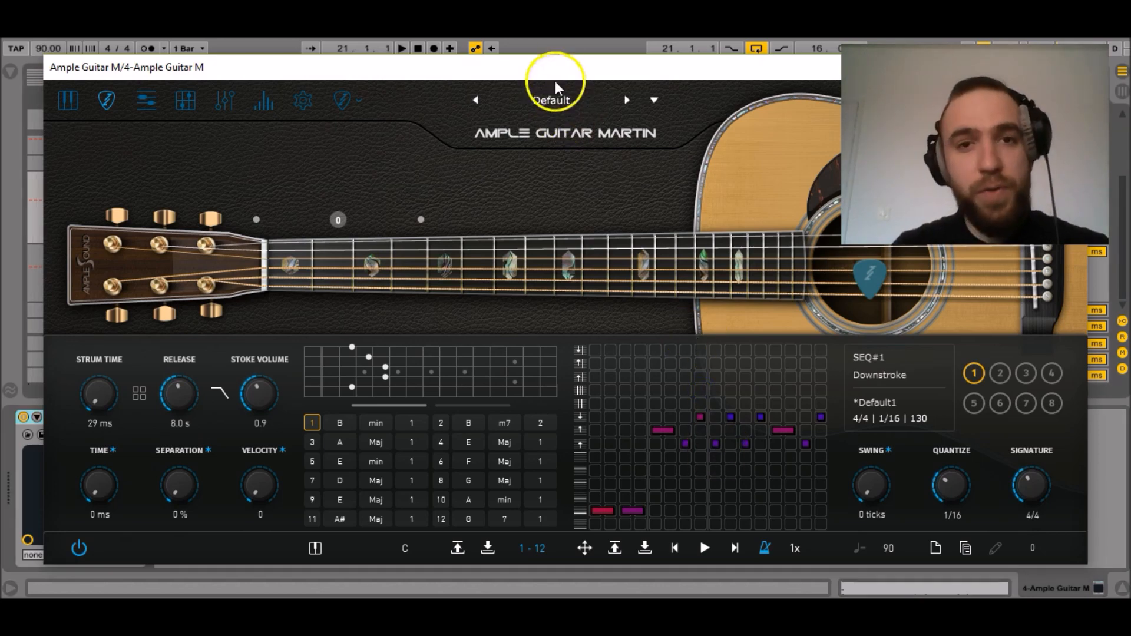
# Step: Close the guitar editor, reopen the MIDI clip at bar 21 and set its loop length to 4 bars
pyautogui.click(542, 51)
pyautogui.click(347, 157)
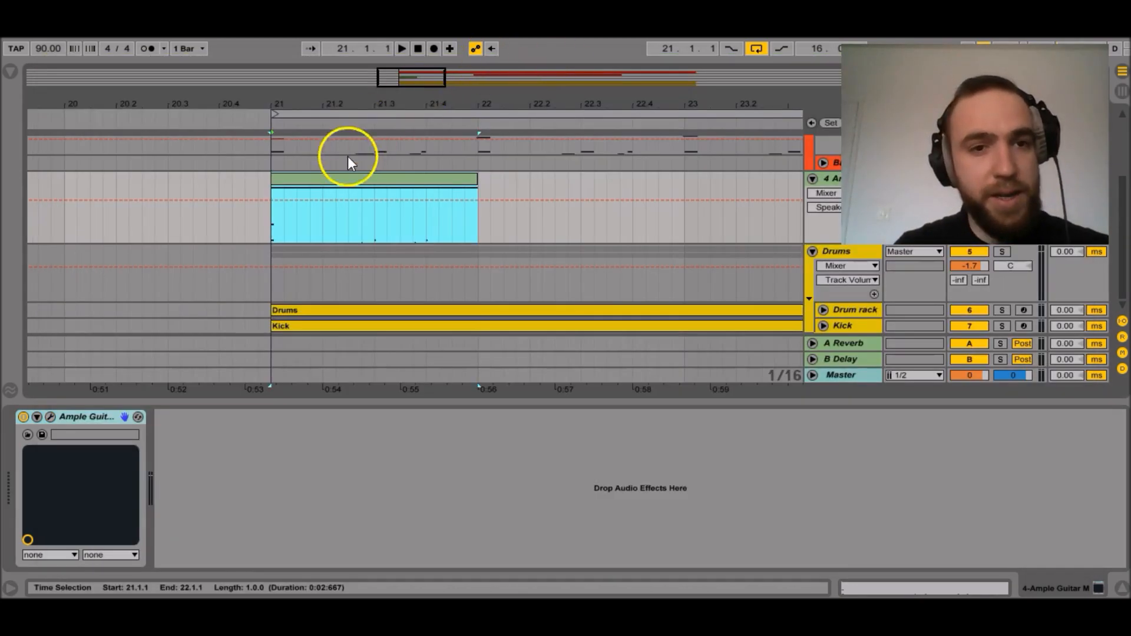
pyautogui.doubleClick(336, 178)
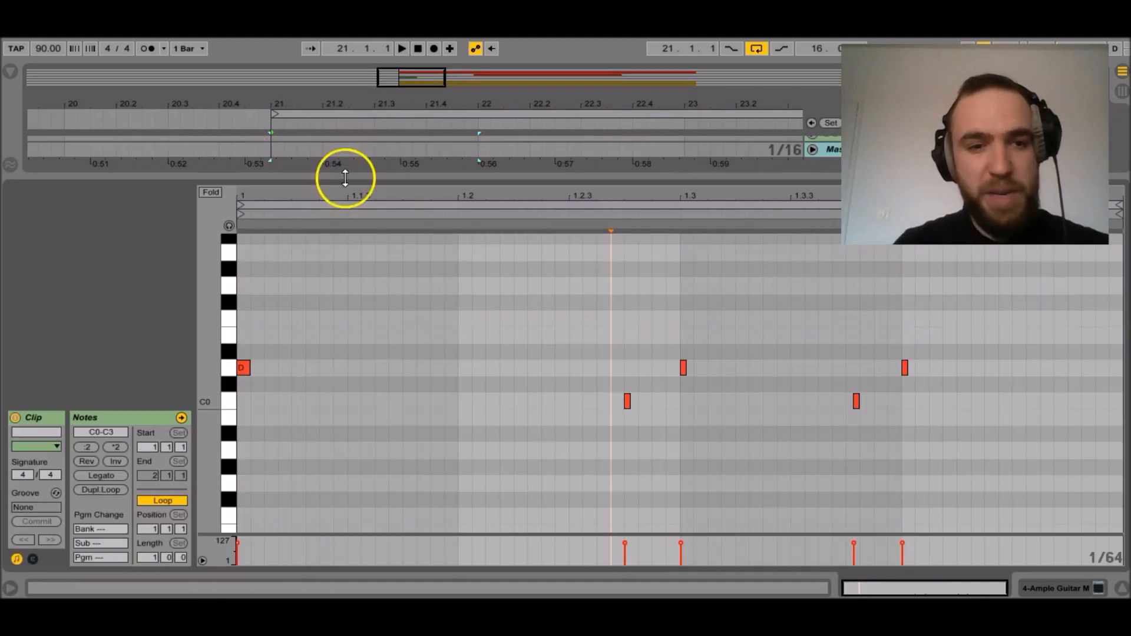
pyautogui.click(142, 556)
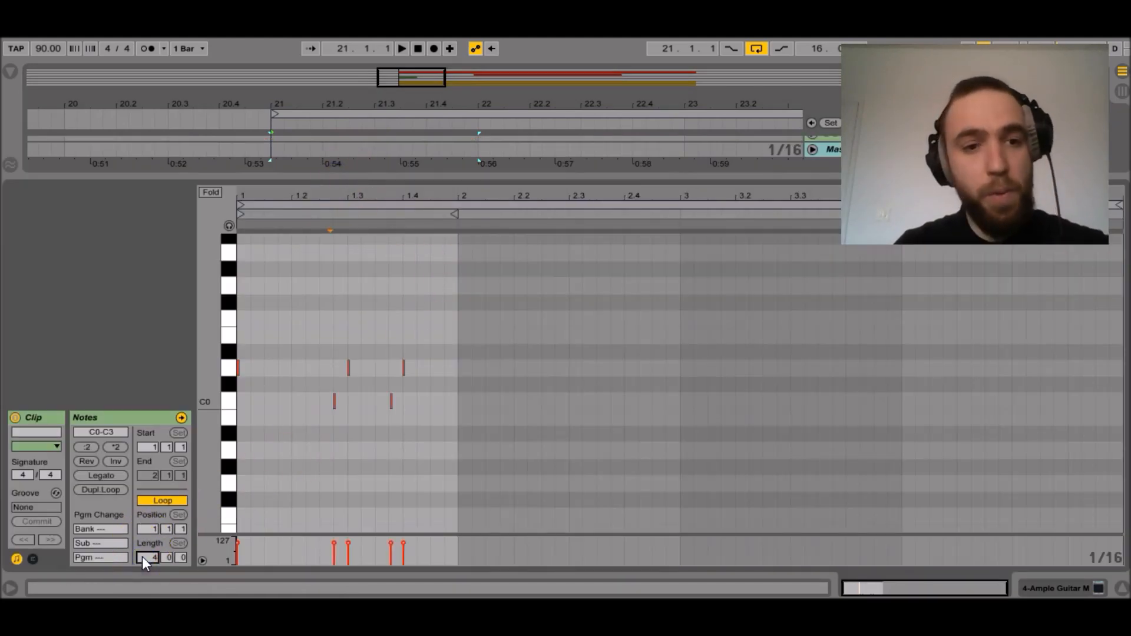
# Step: Extend the guitar clip in the arrangement so it runs from bar 21 to bar 25, and show its notes
pyautogui.moveTo(214, 315); pyautogui.dragTo(205, 328)
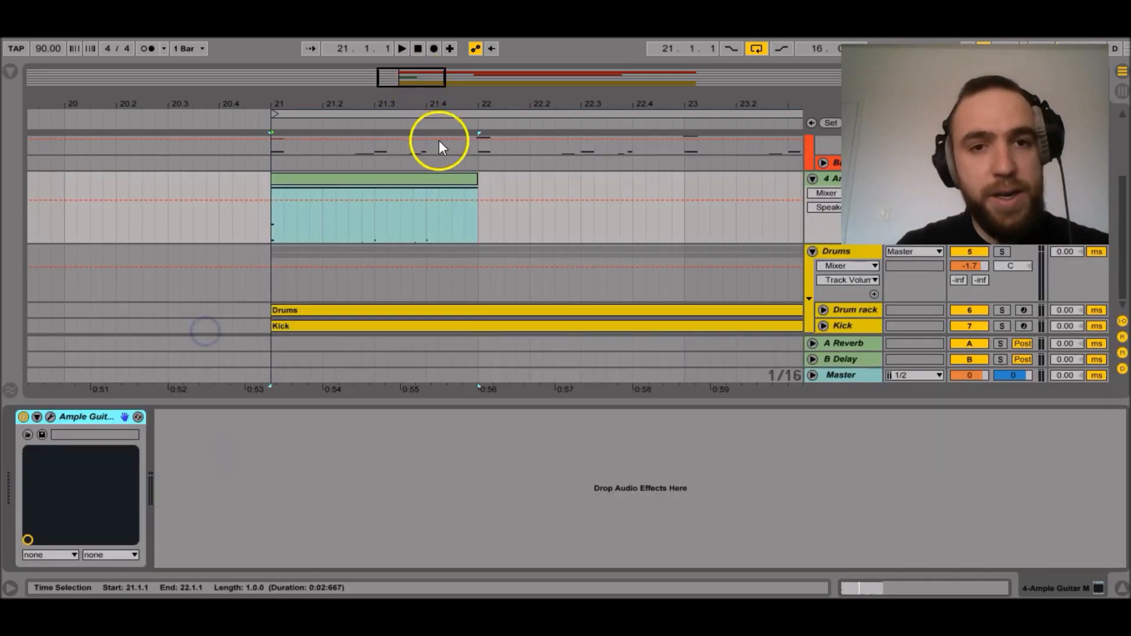
pyautogui.moveTo(471, 179); pyautogui.dragTo(697, 176)
pyautogui.moveTo(381, 90); pyautogui.dragTo(399, 79)
pyautogui.moveTo(570, 178); pyautogui.dragTo(751, 180)
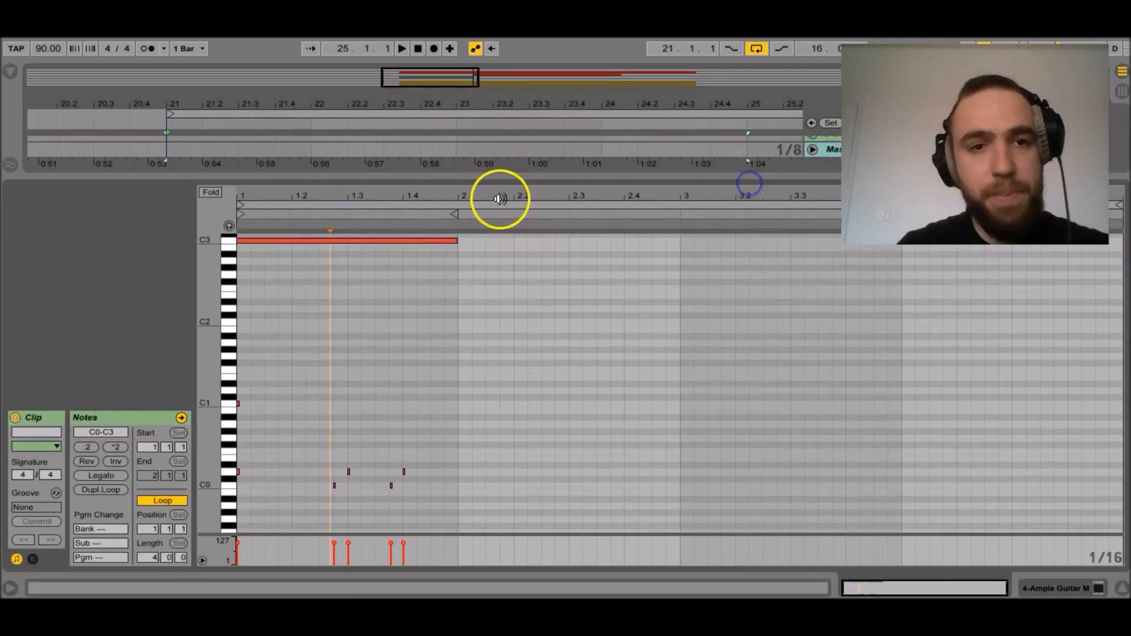
# Step: Duplicate all the bar 1 notes into bars 2, 3 and 4, aligning the first copy with the start of bar 2
pyautogui.scroll(1, 412, 366)
pyautogui.moveTo(466, 245); pyautogui.dragTo(248, 505)
pyautogui.scroll(5, 305, 356)
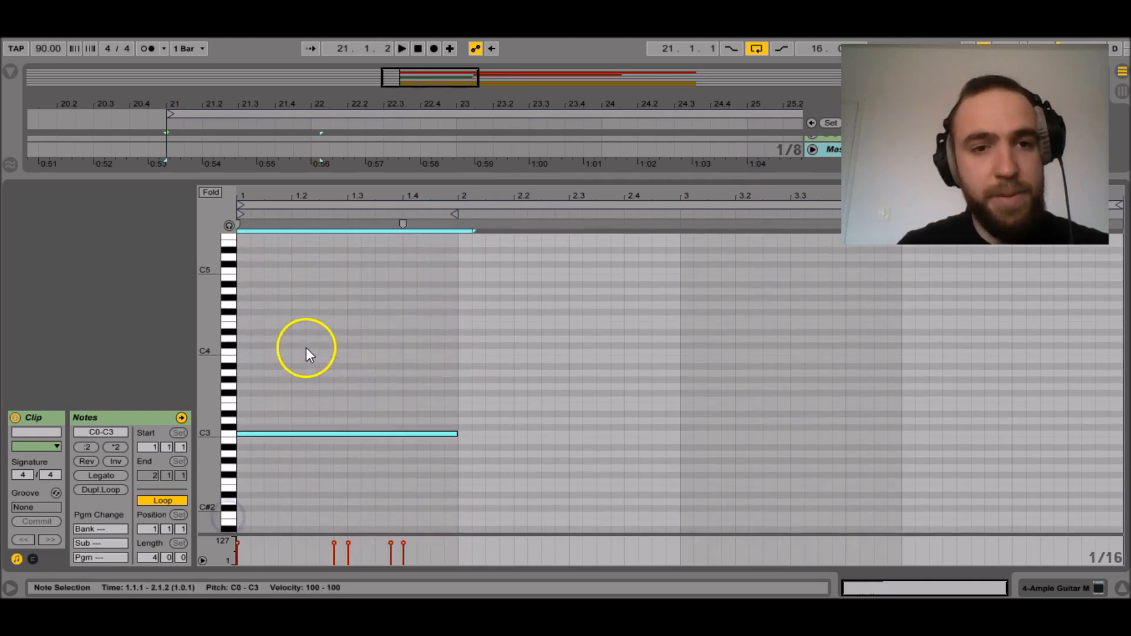
pyautogui.scroll(-5, 306, 347)
pyautogui.scroll(-5, 314, 332)
pyautogui.scroll(4, 313, 331)
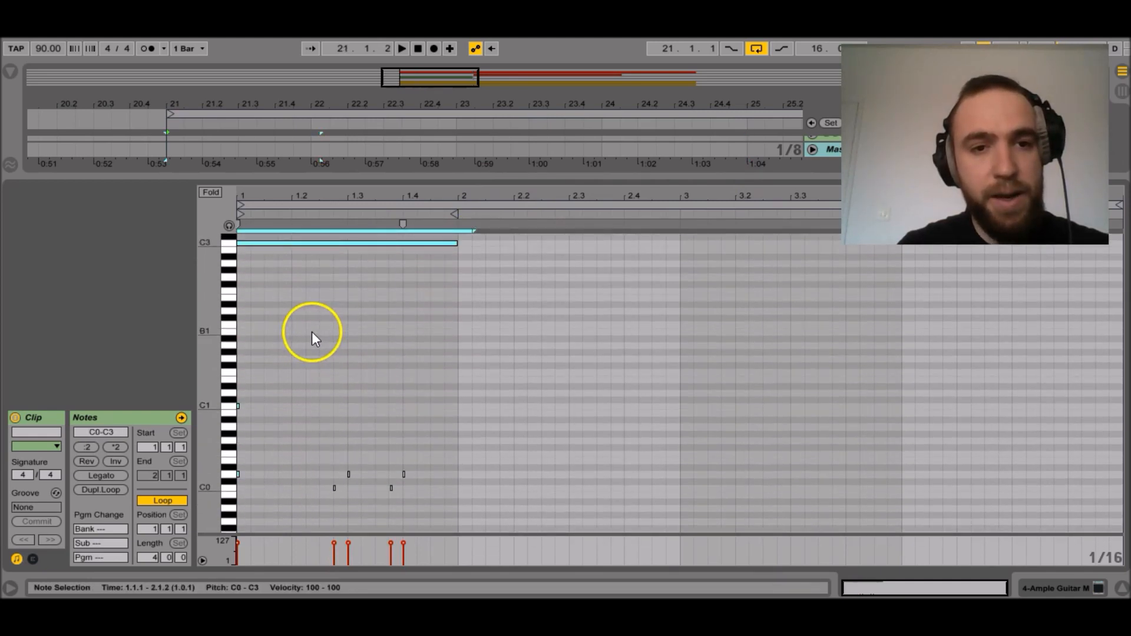
pyautogui.hotkey('ctrl', 'd')
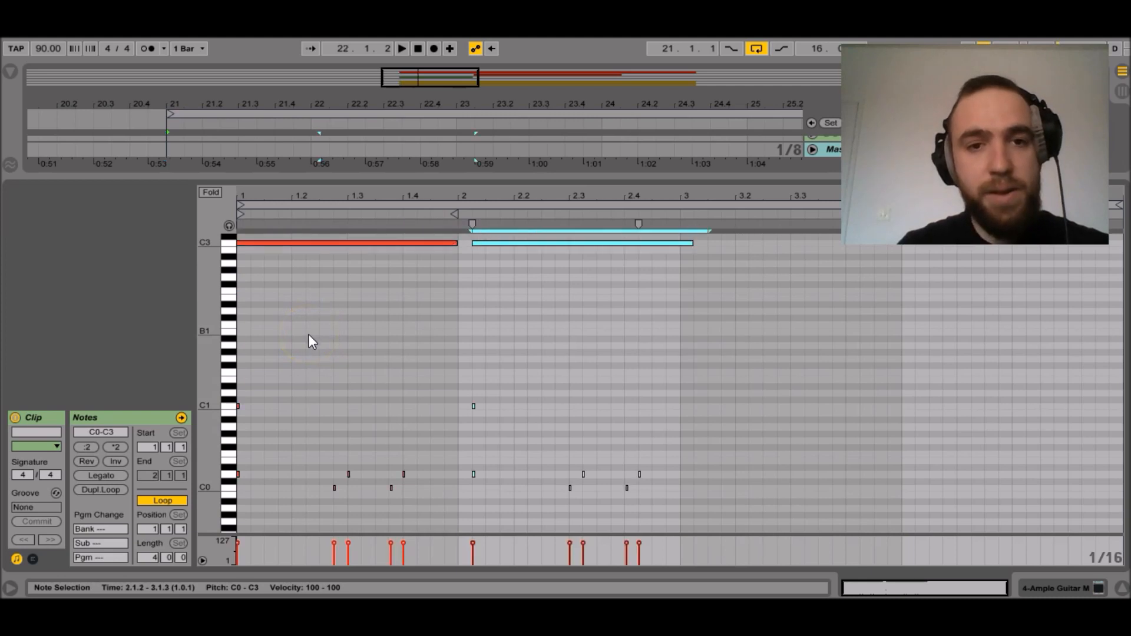
pyautogui.press('Left')
pyautogui.hotkey('ctrl', 'd')
pyautogui.hotkey('ctrl', 'd')
pyautogui.click(409, 391)
pyautogui.scroll(2, 558, 372)
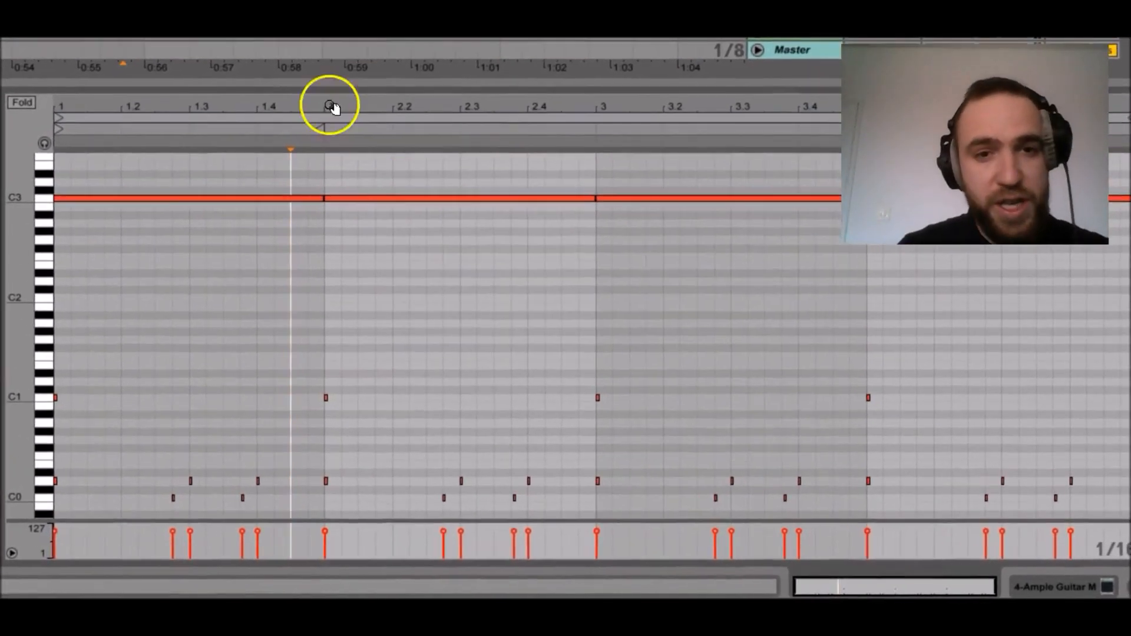
# Step: Raise the chord trigger note at the start of bar 2 from C1 to C#1
pyautogui.click(413, 169)
pyautogui.moveTo(304, 98); pyautogui.dragTo(303, 171)
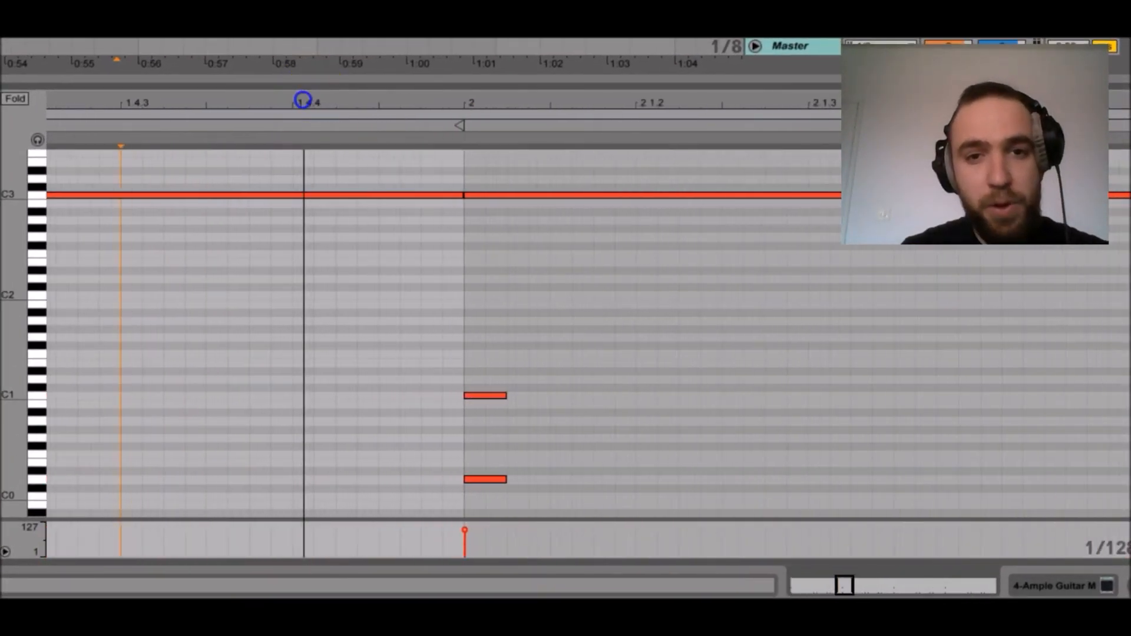
pyautogui.click(502, 395)
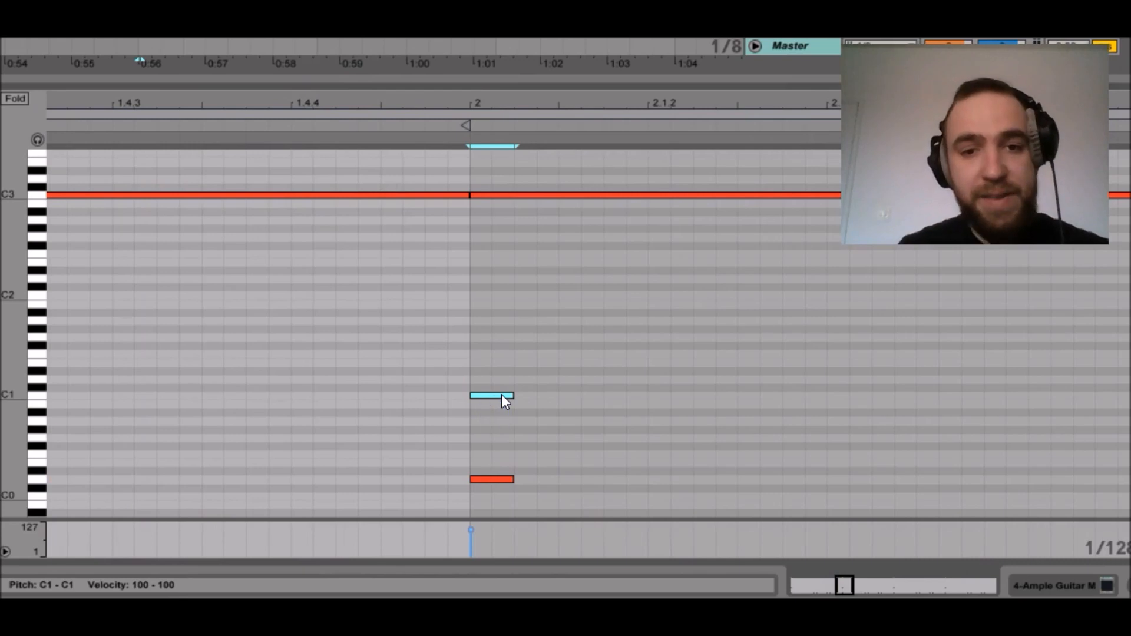
pyautogui.moveTo(503, 394); pyautogui.dragTo(487, 385)
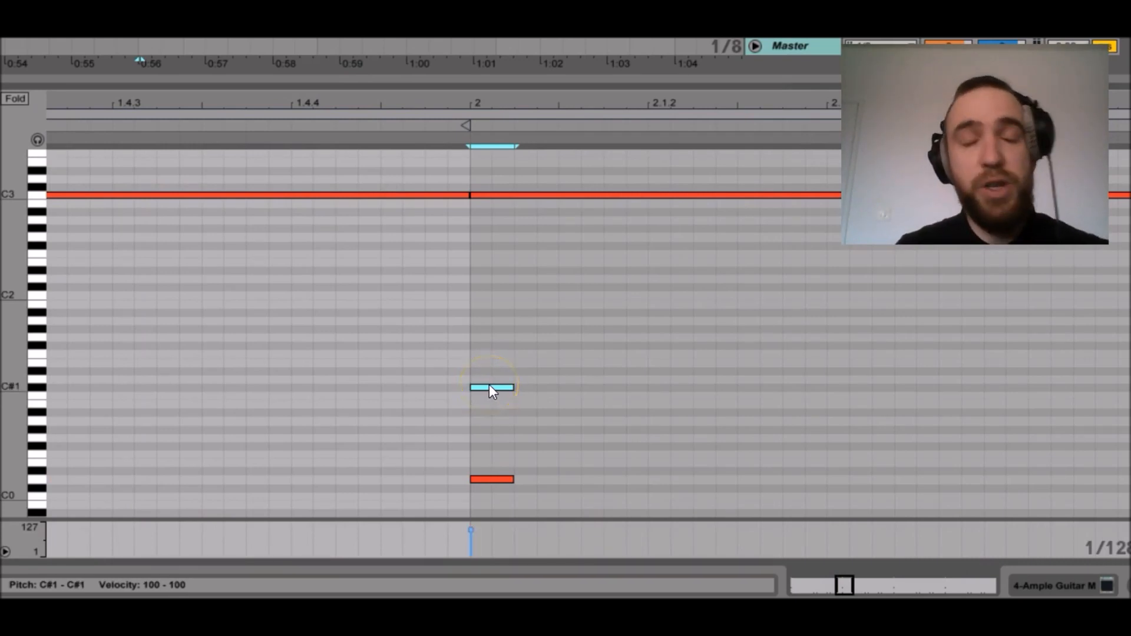
# Step: Raise the C1 chord trigger note at the start of bar 3 to D1
pyautogui.moveTo(846, 580); pyautogui.dragTo(846, 584)
pyautogui.click(756, 396)
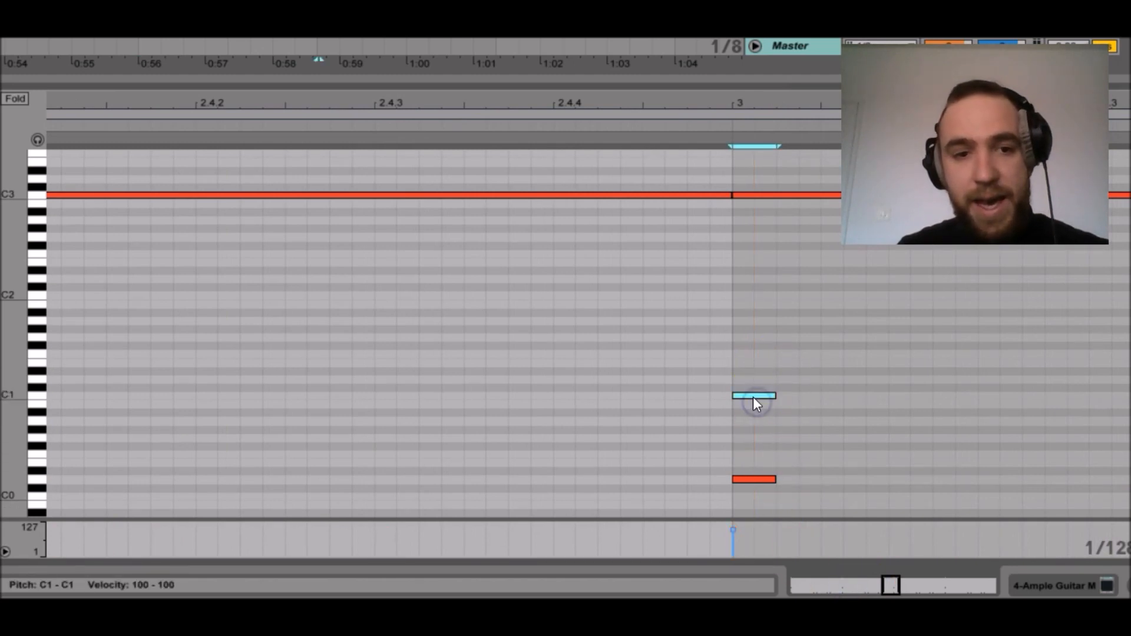
pyautogui.moveTo(753, 395); pyautogui.dragTo(750, 380)
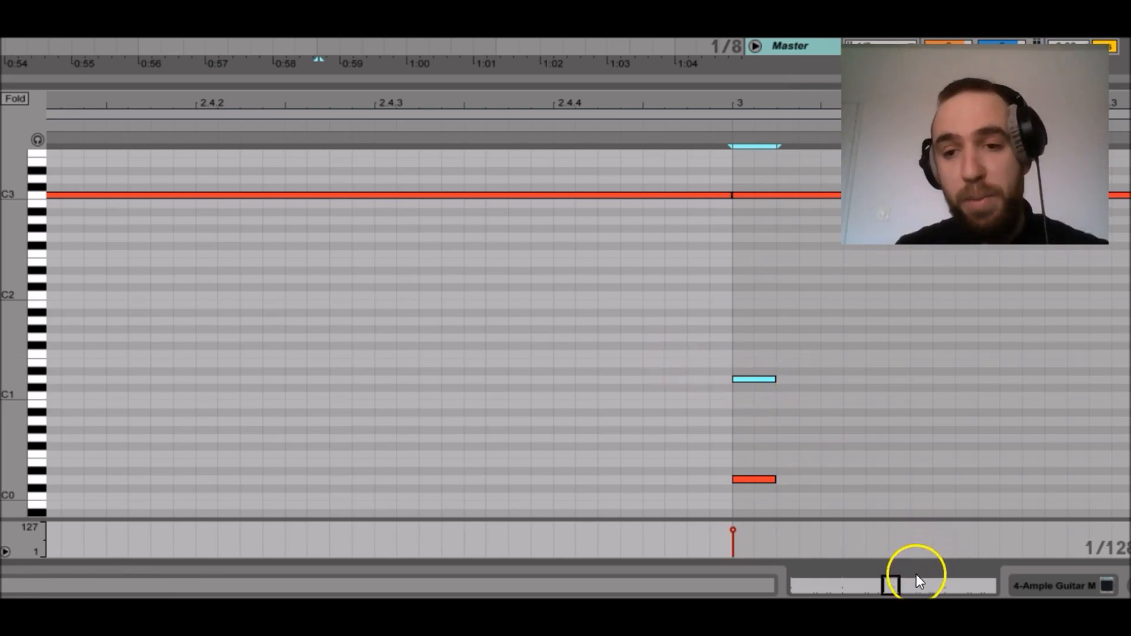
# Step: Raise the C1 chord trigger note at the start of bar 4 to D#1
pyautogui.moveTo(888, 581); pyautogui.dragTo(890, 583)
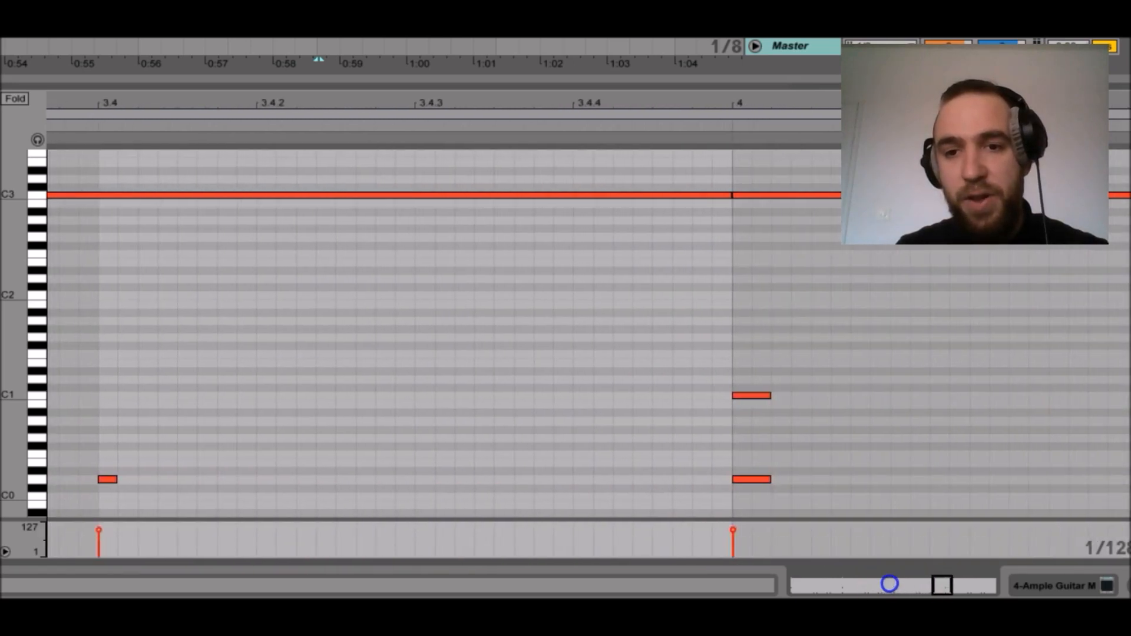
pyautogui.click(747, 397)
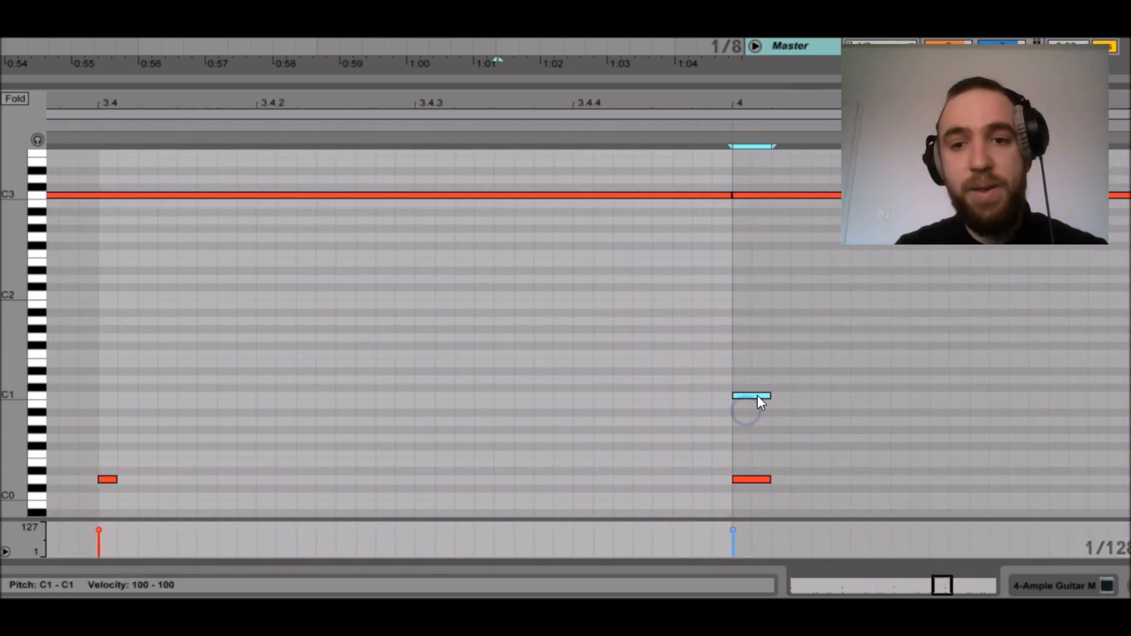
pyautogui.press('Up')
pyautogui.press('Up')
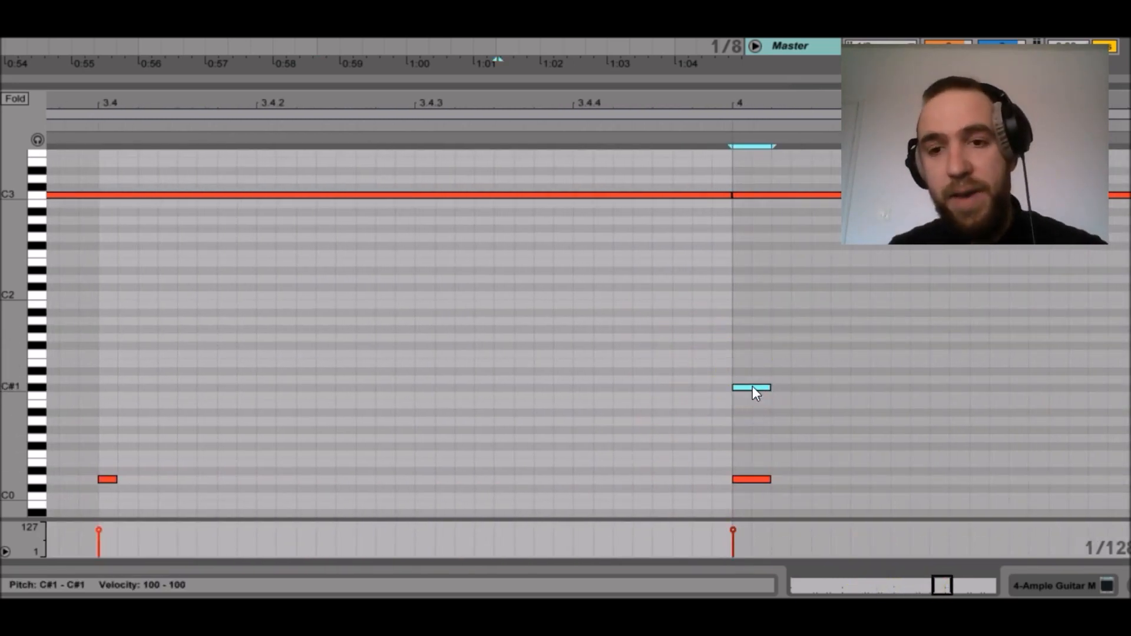
pyautogui.press('Up')
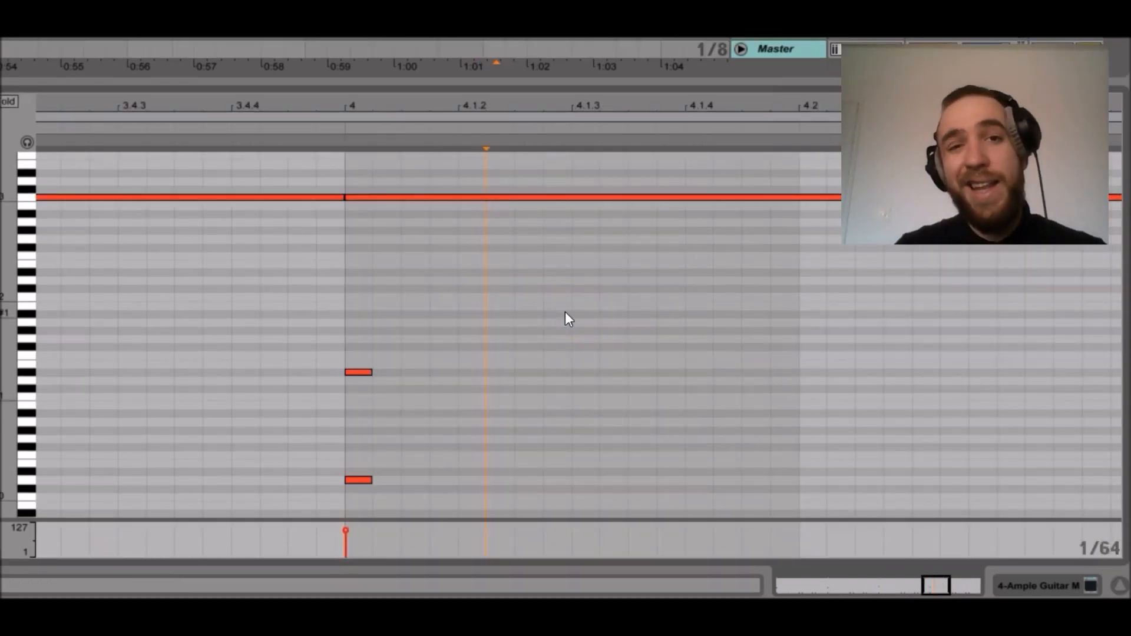
# Step: Select the bar 4 C3 note, reopen the Ample Guitar M editor and show chord 4 (E Maj) to check its voicing
pyautogui.click(454, 238)
pyautogui.click(405, 235)
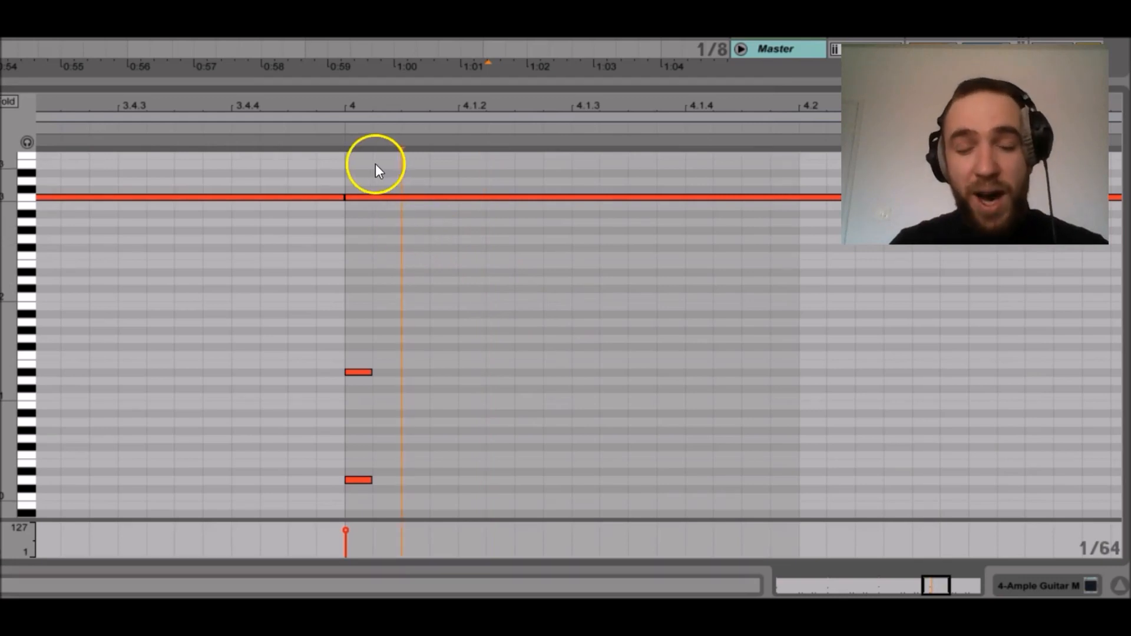
pyautogui.click(368, 197)
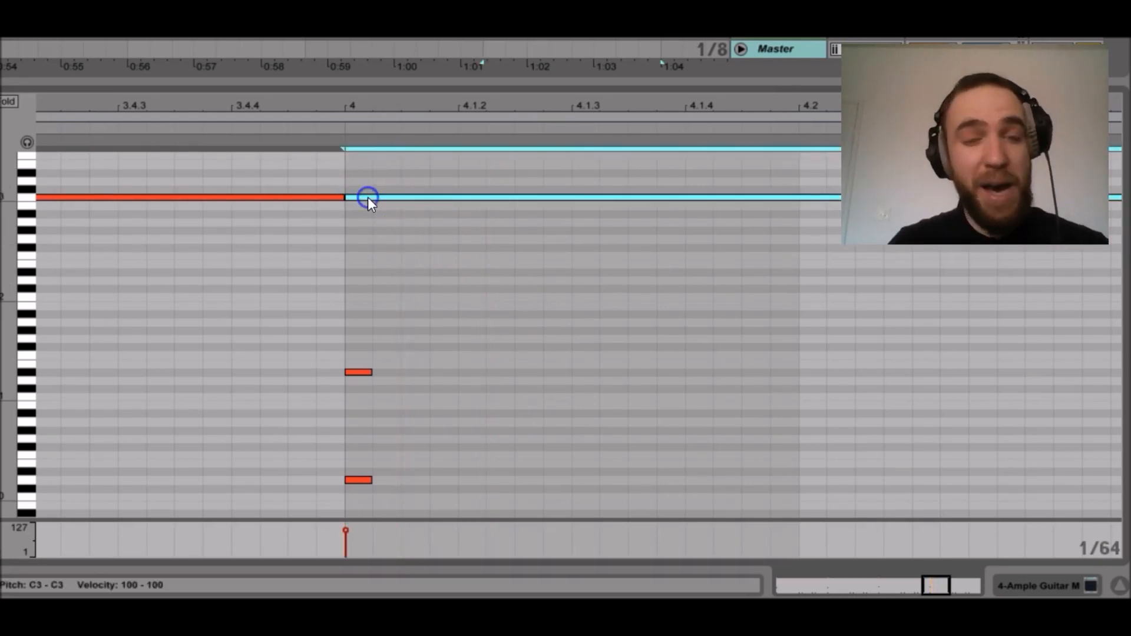
pyautogui.hotkey('shift', 'Tab')
pyautogui.click(50, 418)
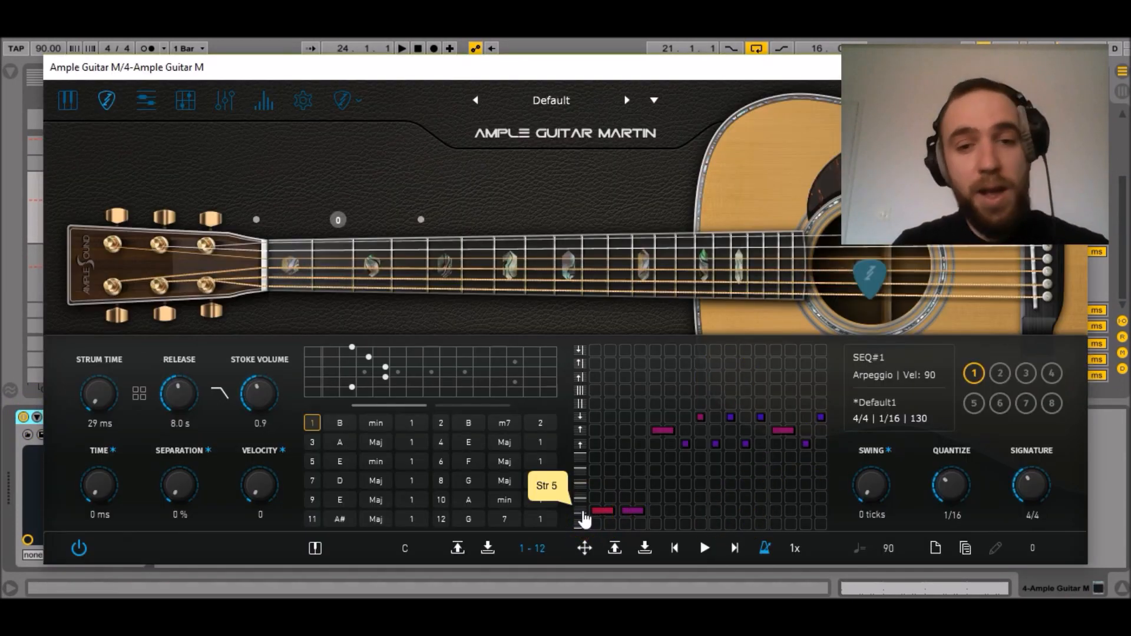
pyautogui.click(443, 443)
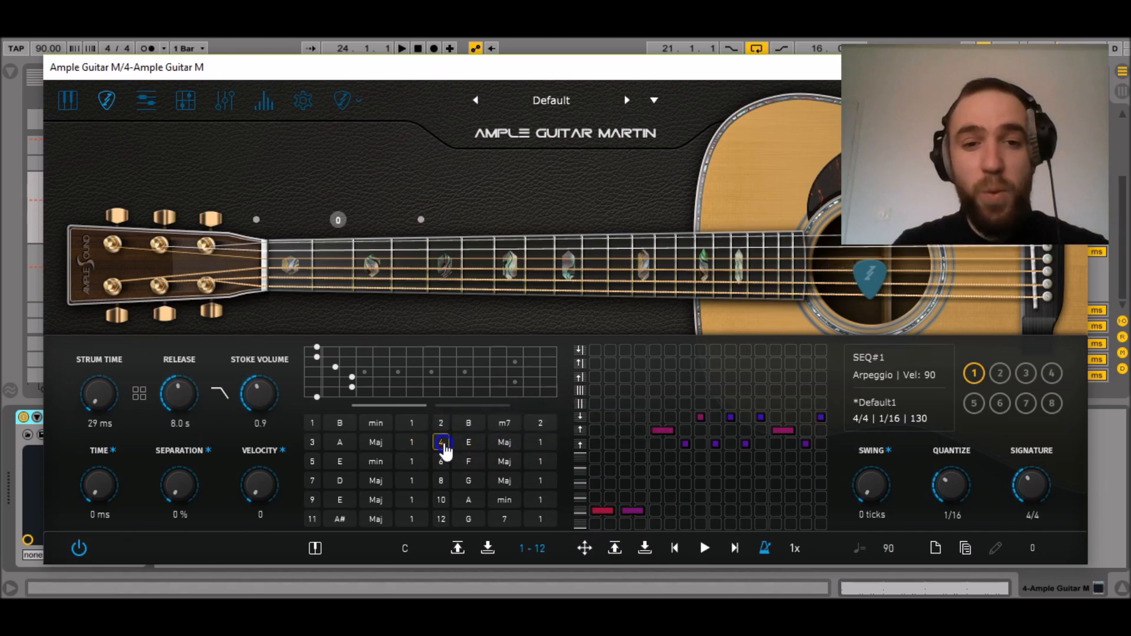
pyautogui.click(462, 451)
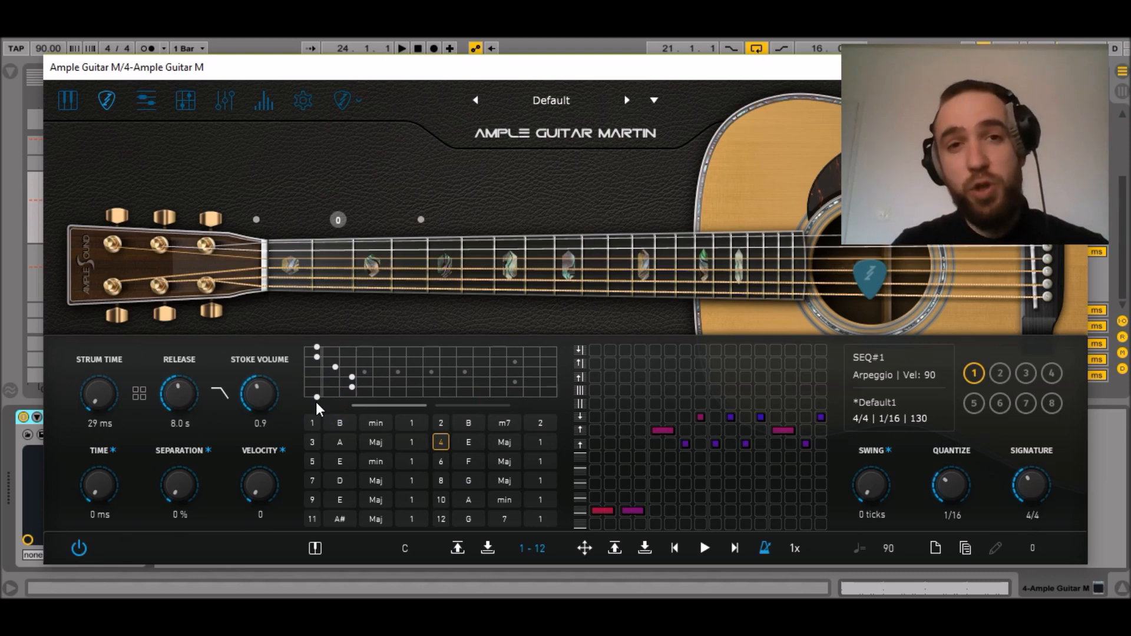
pyautogui.click(595, 511)
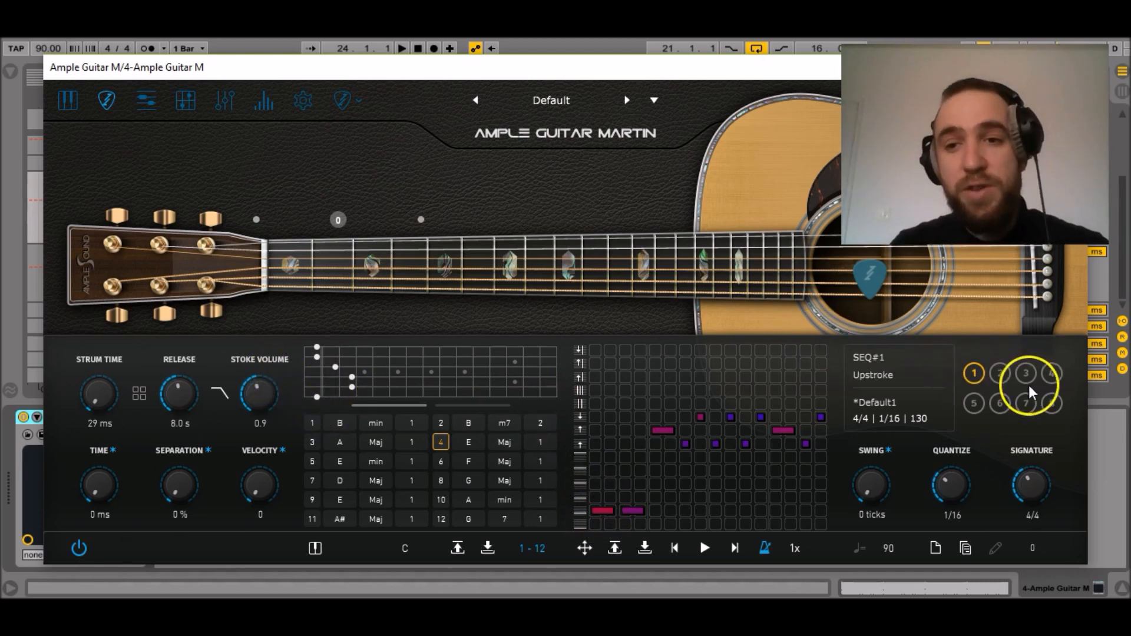
# Step: Switch to strum sequence 2 and copy the pattern of sequence 1 into it
pyautogui.click(998, 380)
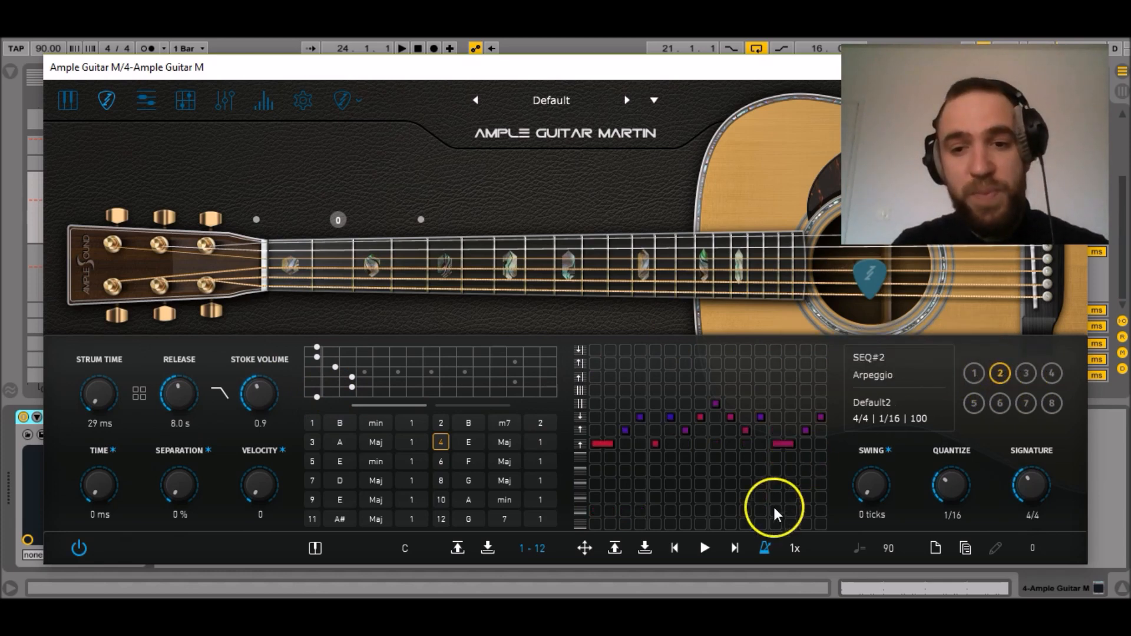
pyautogui.click(966, 549)
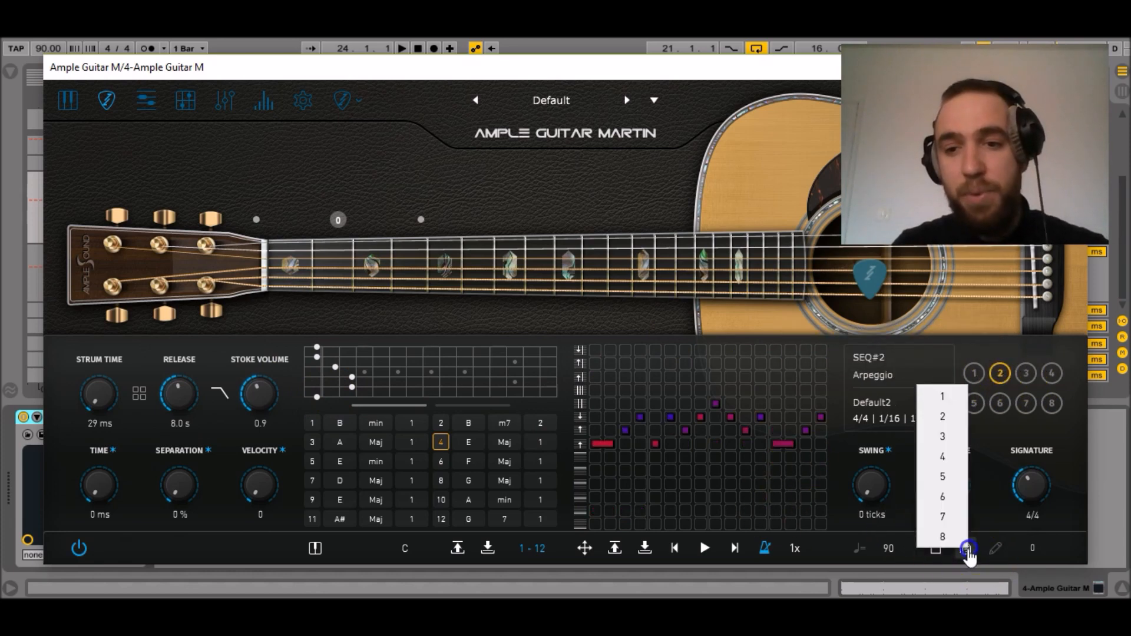
pyautogui.click(944, 397)
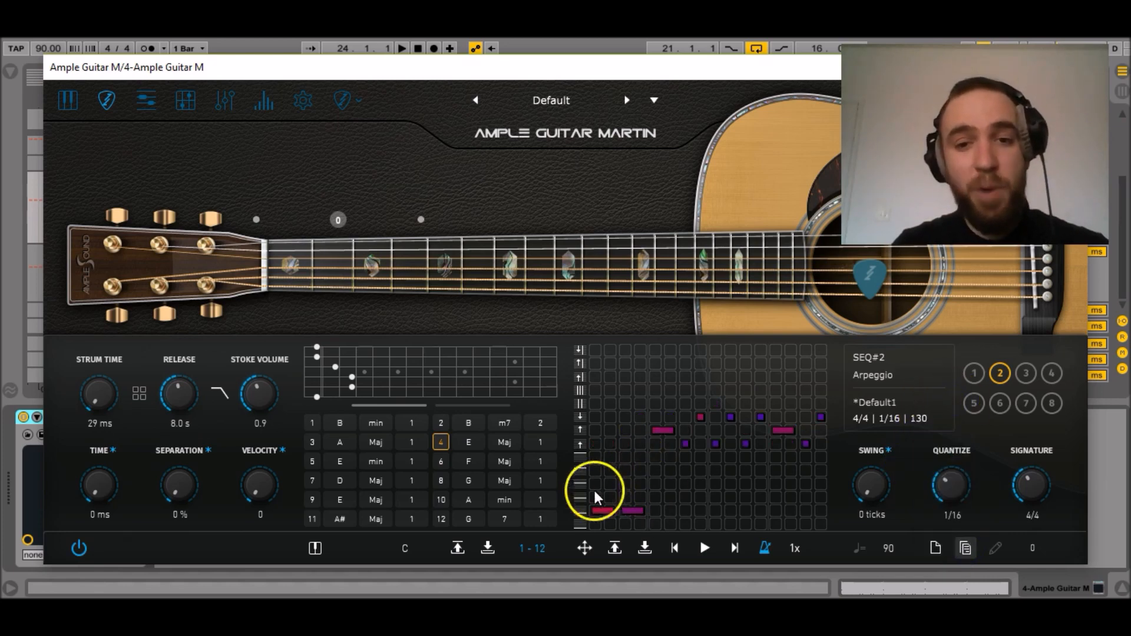
# Step: In SEQ#2, add two arpeggio notes on the lowest string under the opening string 5 notes and remove the string 5 notes
pyautogui.moveTo(601, 509)
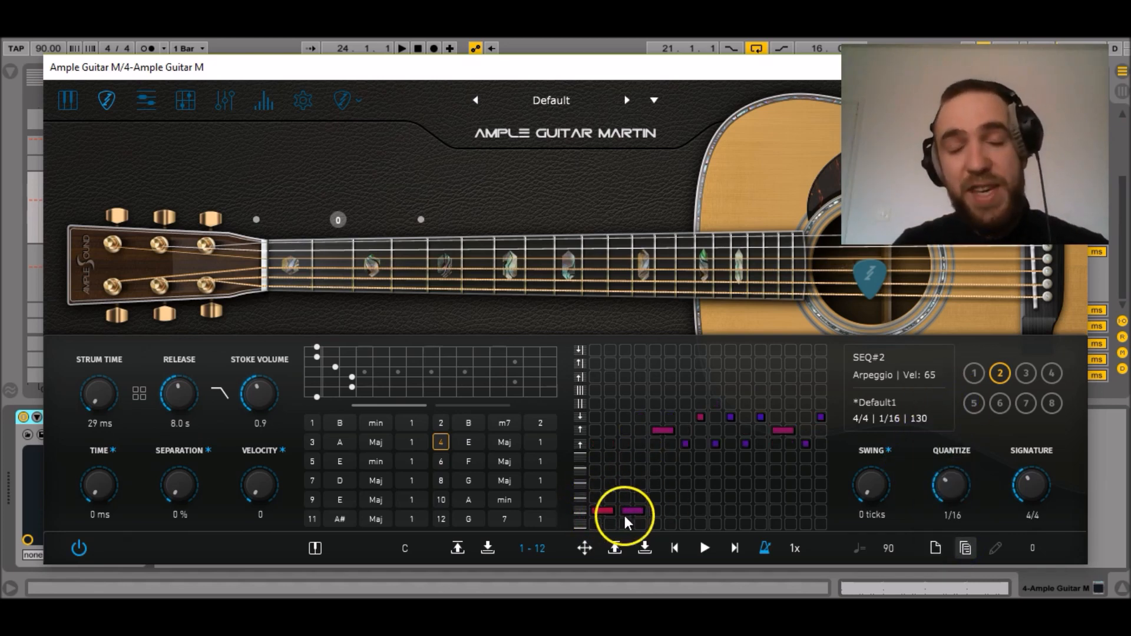
pyautogui.click(601, 522)
pyautogui.click(637, 526)
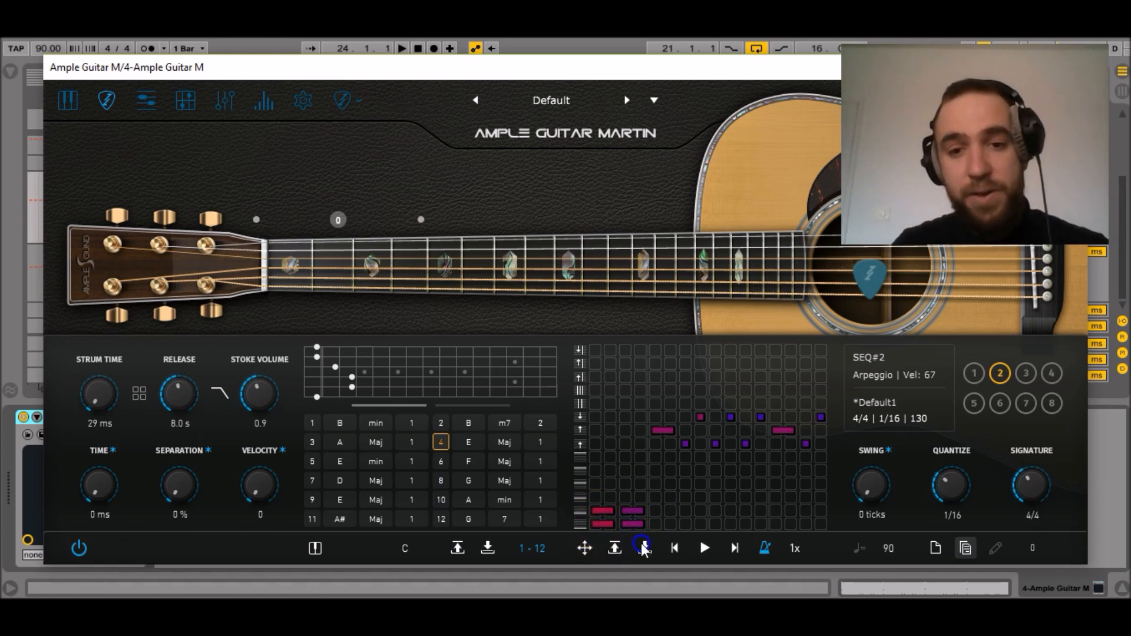
pyautogui.click(599, 510)
pyautogui.click(598, 511)
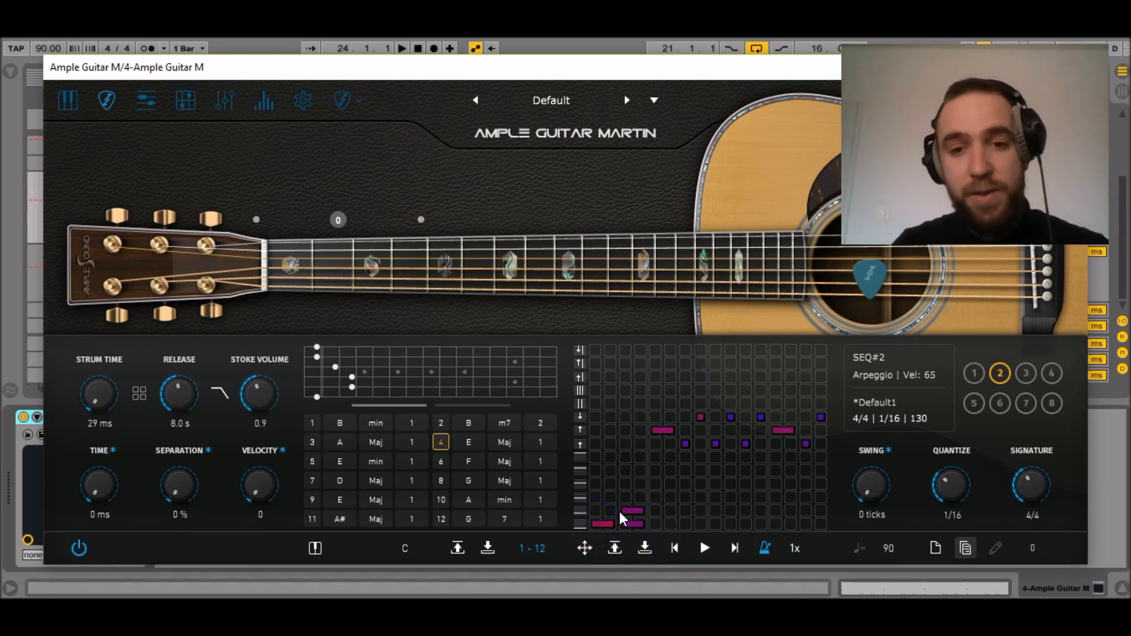
pyautogui.click(625, 512)
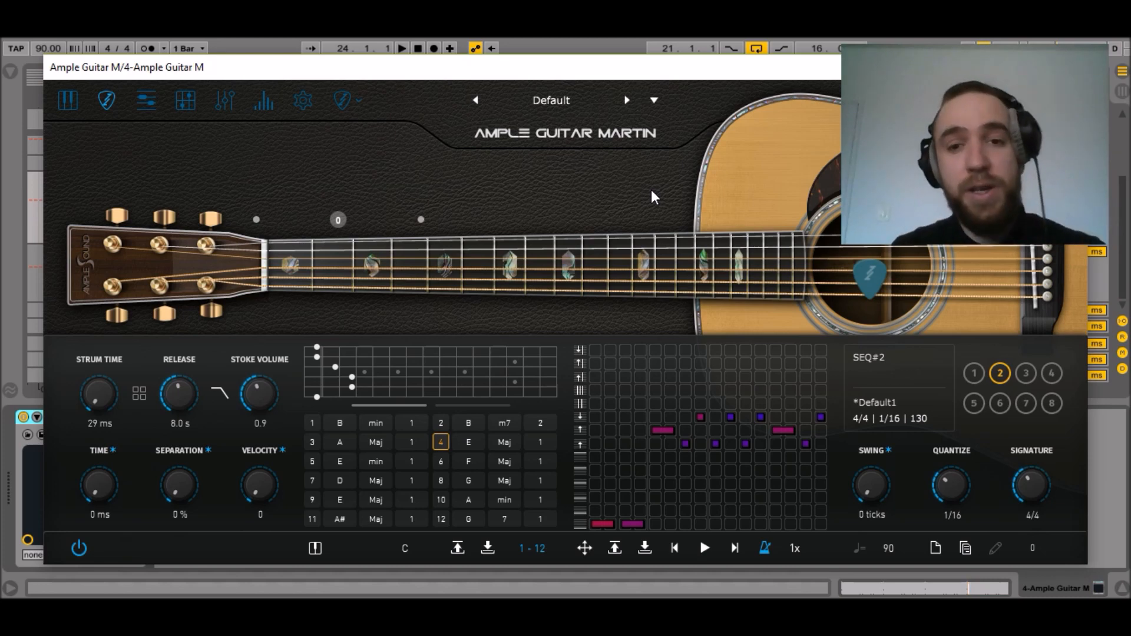
# Step: In SEQ#2, set the first lowest-string note's velocity to 100 and raise the velocities of the second note and the first long downstroke
pyautogui.moveTo(611, 527)
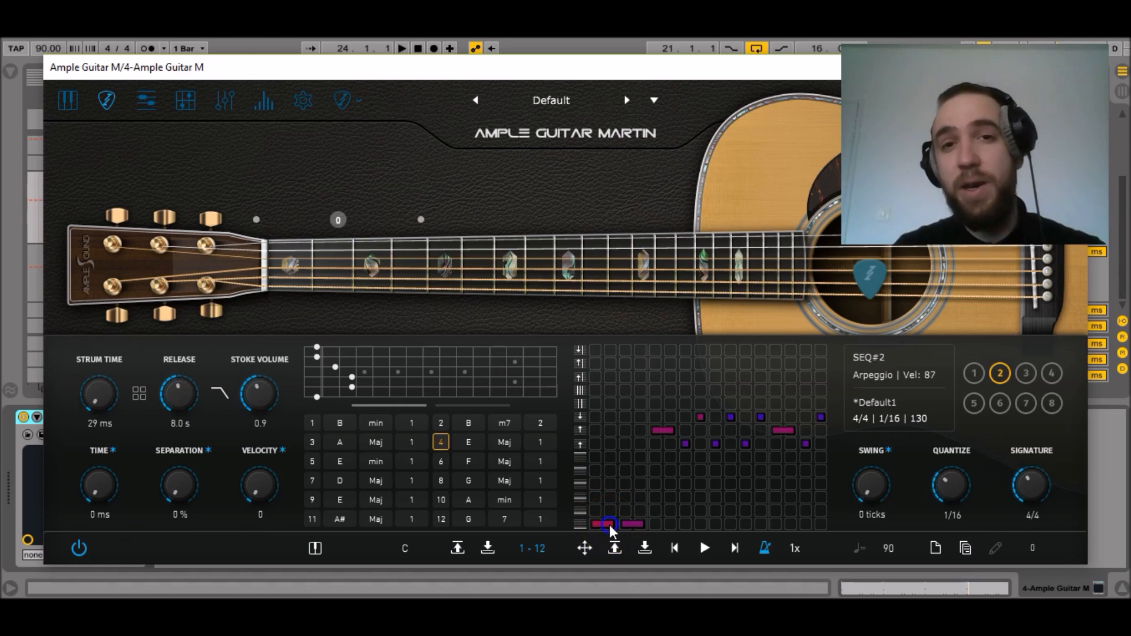
pyautogui.moveTo(612, 529); pyautogui.dragTo(614, 521)
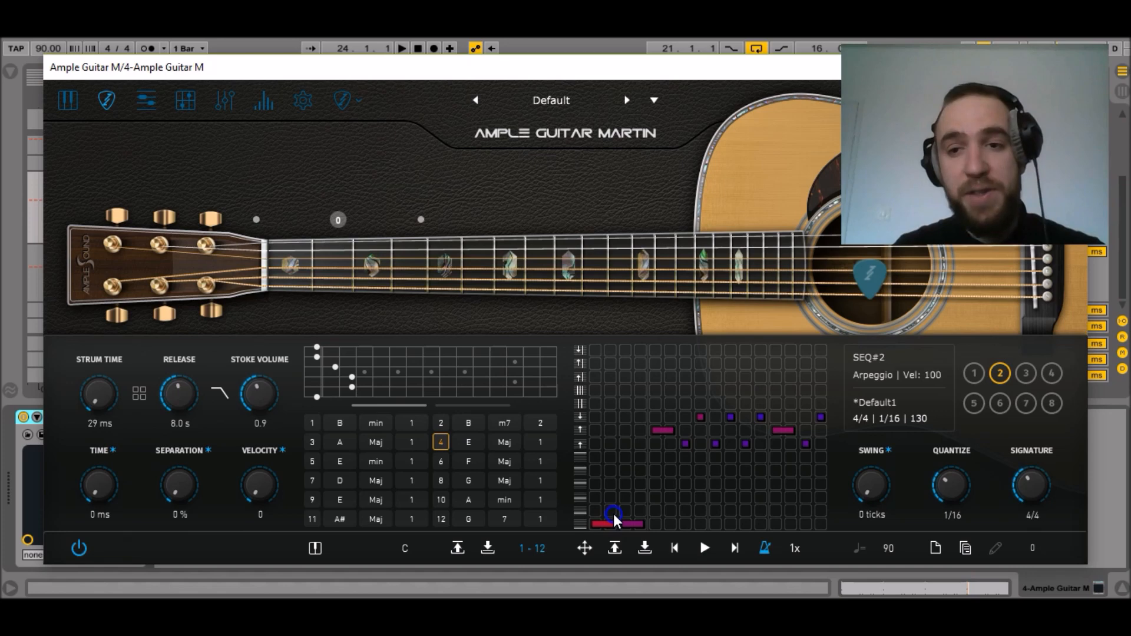
pyautogui.moveTo(636, 529)
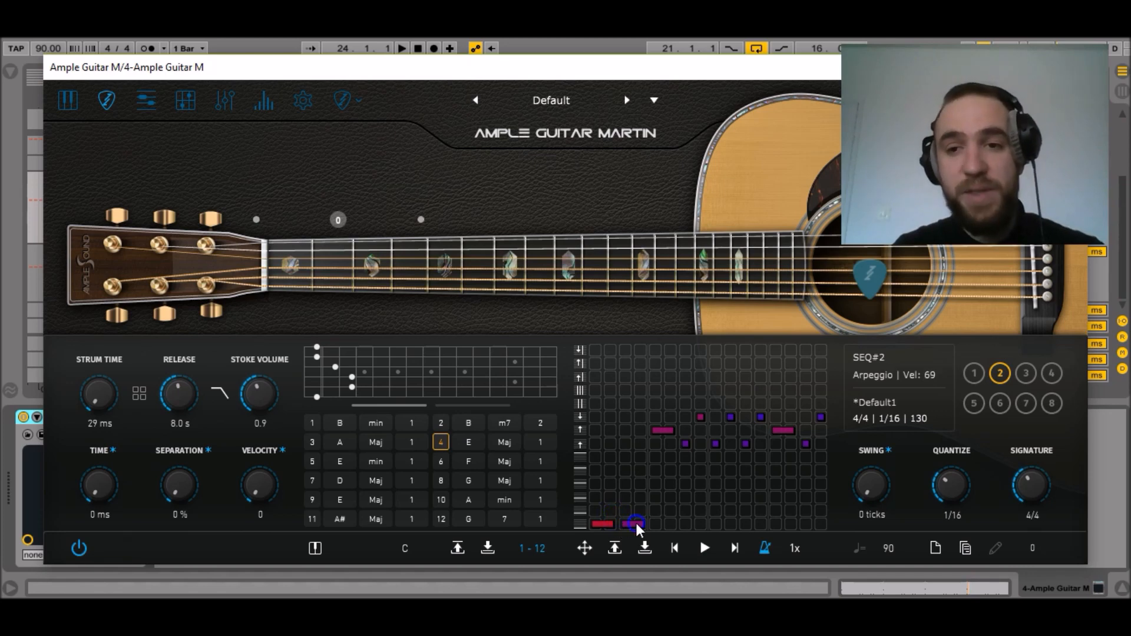
pyautogui.moveTo(638, 524); pyautogui.dragTo(636, 517)
pyautogui.moveTo(670, 439)
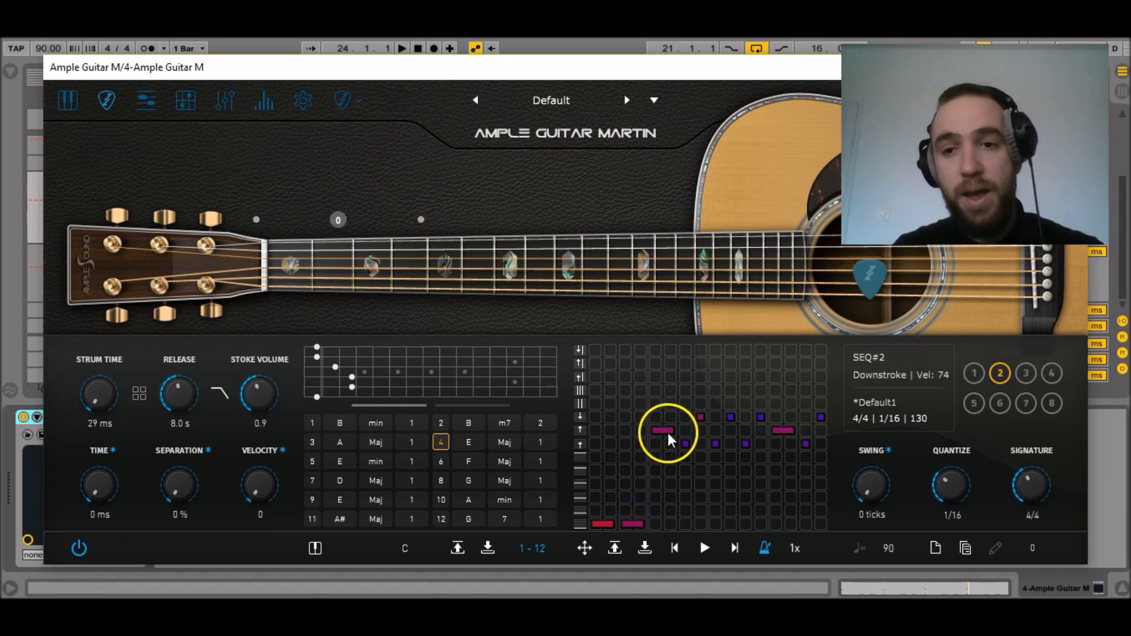
pyautogui.moveTo(670, 439)
pyautogui.mouseDown()
pyautogui.moveTo(671, 425)
pyautogui.moveTo(668, 437)
pyautogui.mouseUp()
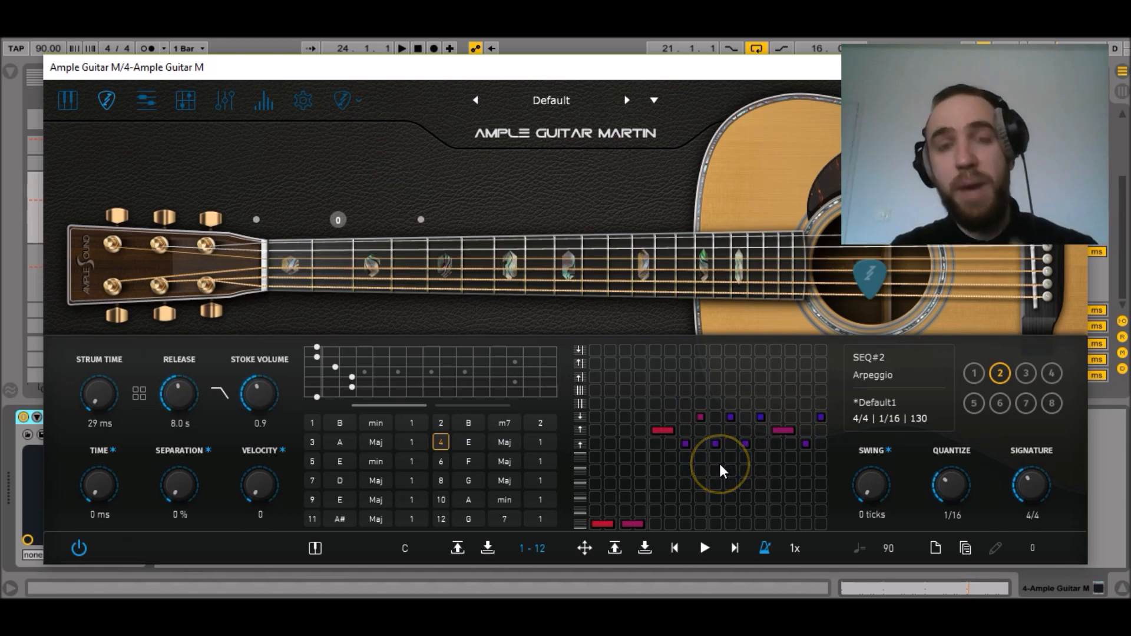
pyautogui.click(707, 419)
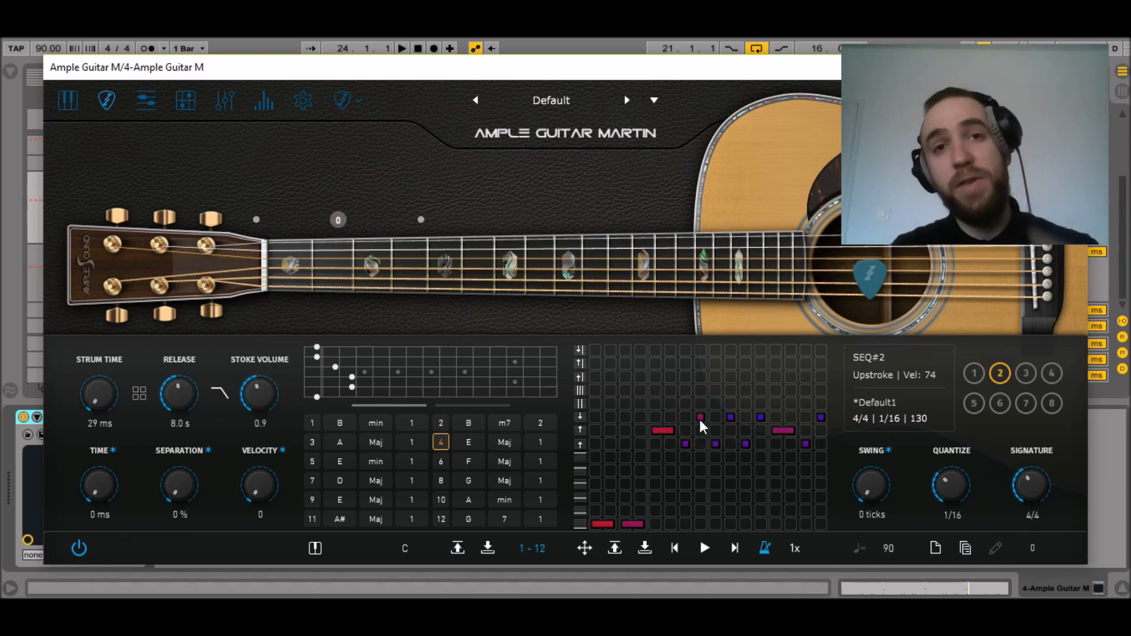
# Step: Close the guitar editor, reopen the guitar clip and raise the long C3 sequence trigger note in bar 4 to C#3
pyautogui.click(566, 139)
pyautogui.click(570, 64)
pyautogui.hotkey('ctrl', 'alt', 'p')
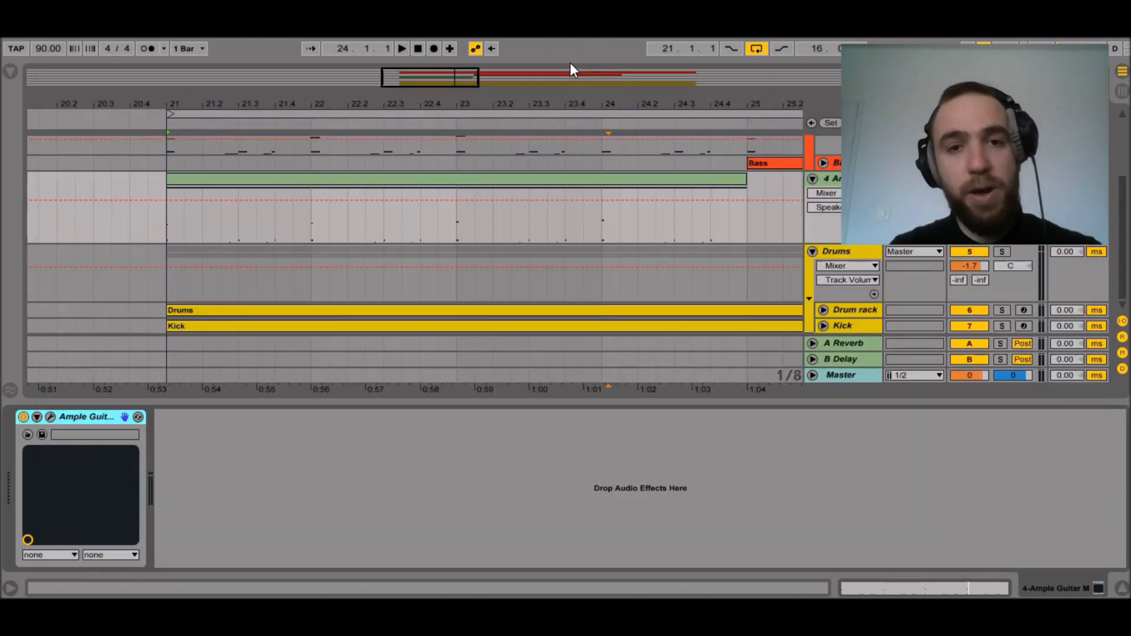
pyautogui.click(545, 178)
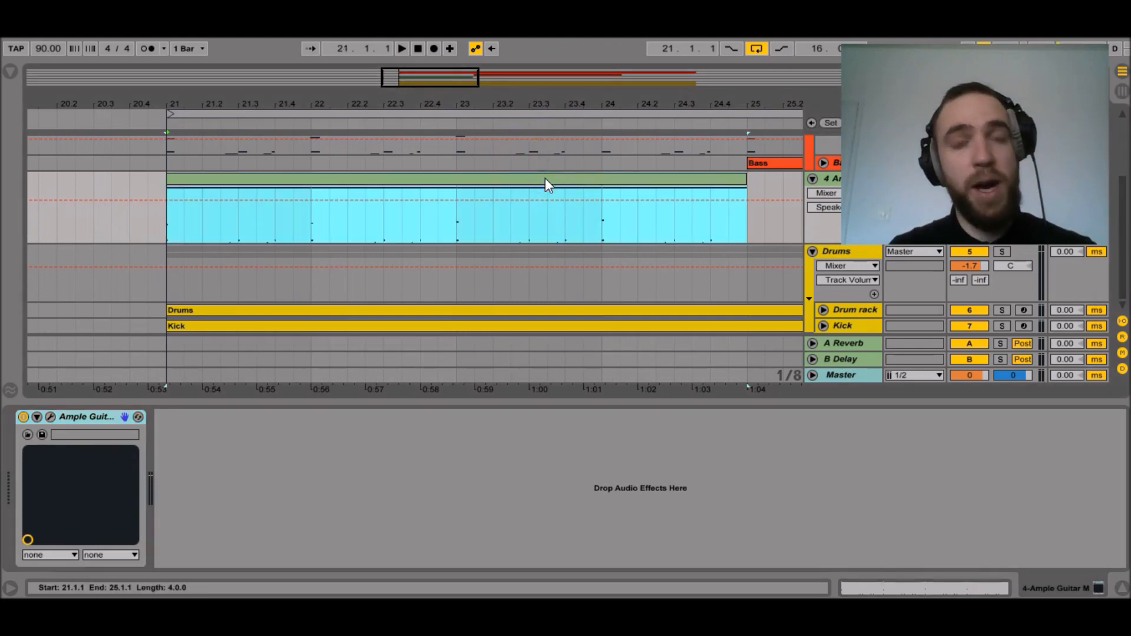
pyautogui.doubleClick(546, 178)
pyautogui.click(607, 270)
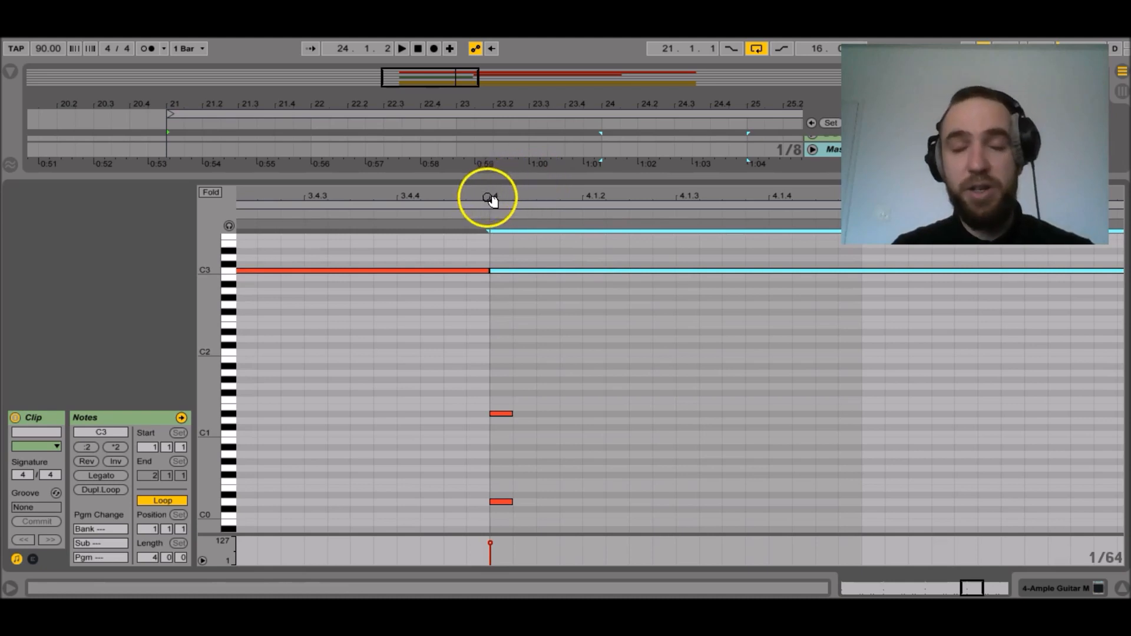
pyautogui.press('Up')
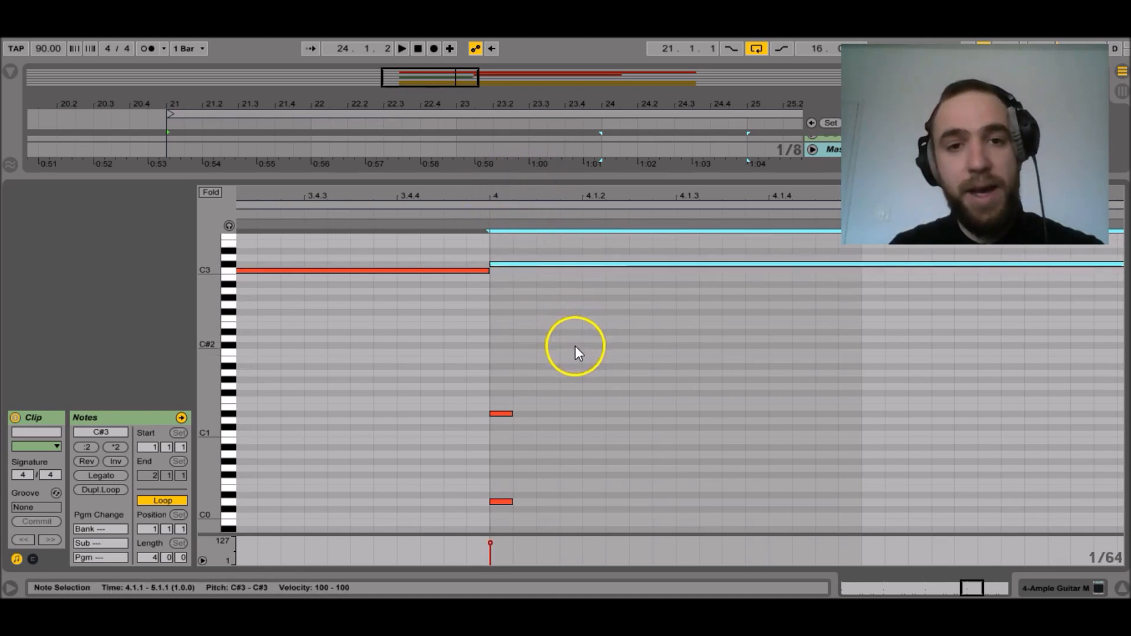